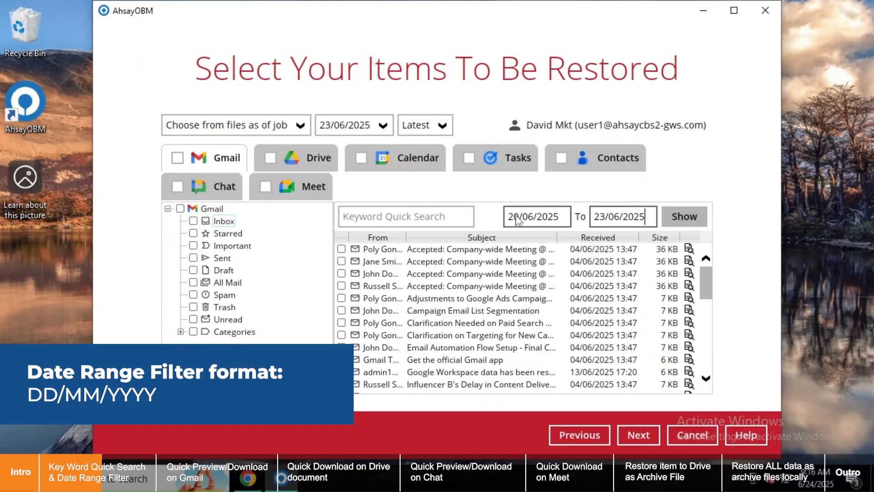
Filter the Inbox emails to those received from 20/06/2025 to 23/06/2025
left_click(687, 219)
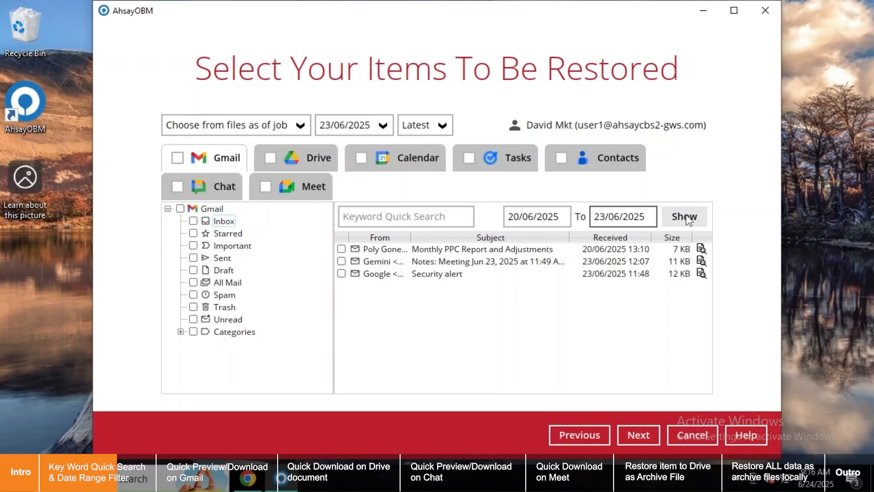
Clear the date range and filter the Inbox emails using the first sender's first name as the keyword
left_click_drag(650, 218, 492, 221)
key("BackSpace")
key("BackSpace")
left_click(428, 217)
type("poly")
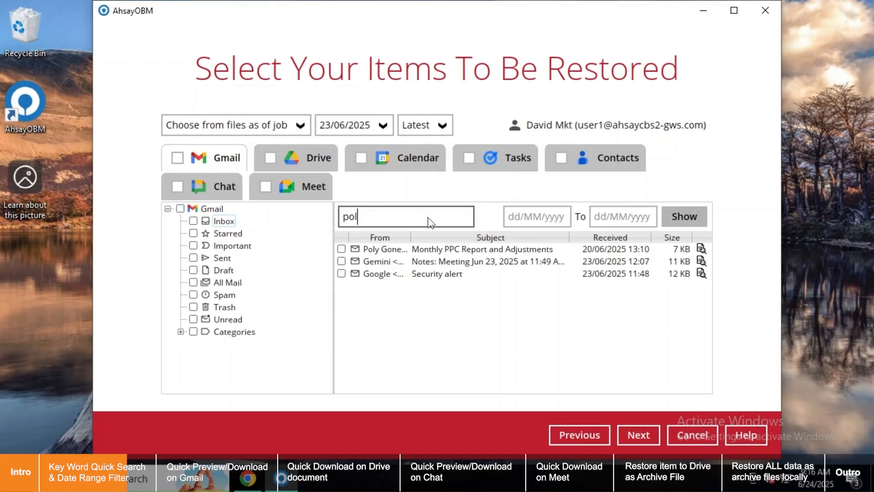
left_click(682, 218)
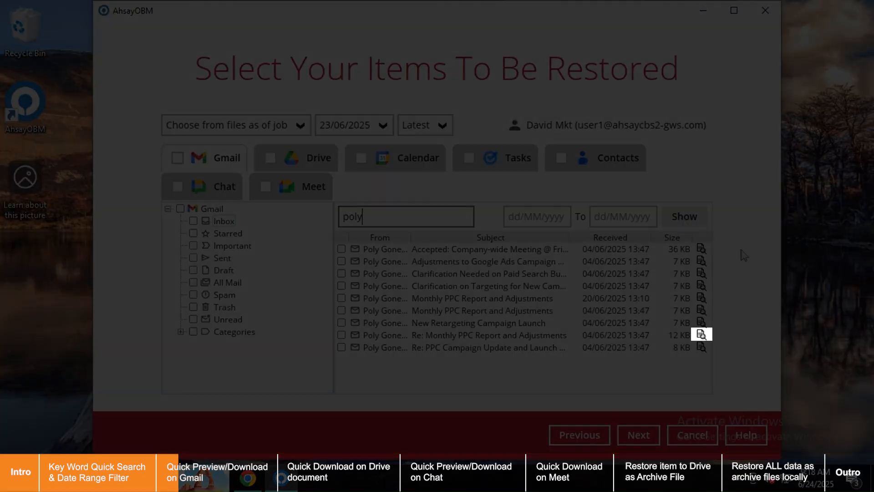
Preview the email "Re: Monthly PPC Report and Adjustments" and download its attachment PPC Performance Report.pdf to F:\Quick Download, with the advanced option shown
left_click(701, 334)
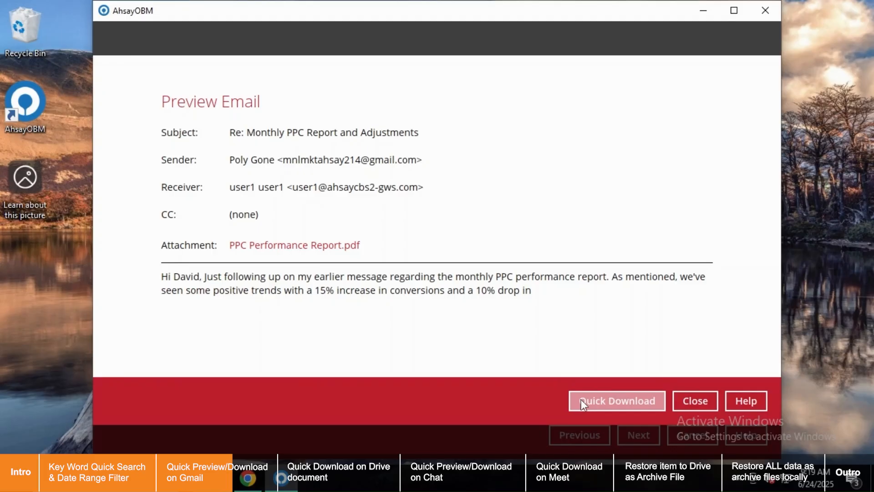
left_click(328, 246)
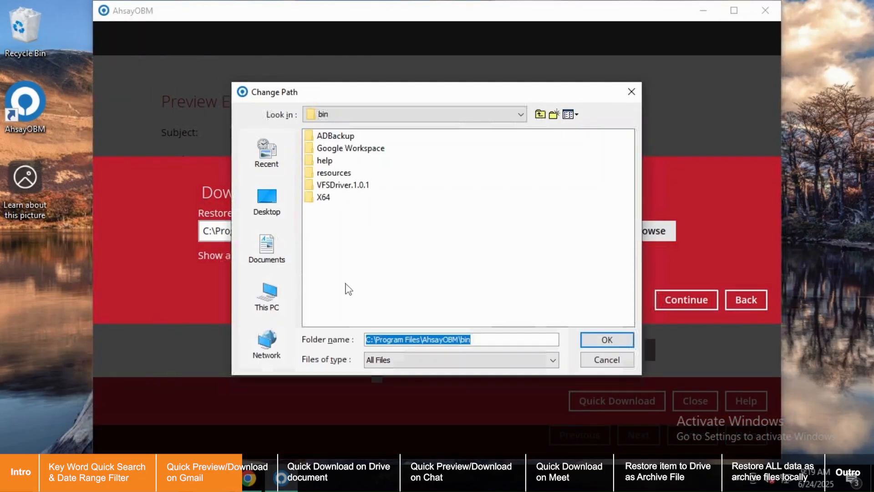
left_click(266, 296)
double_click(331, 295)
left_click(348, 160)
left_click(591, 343)
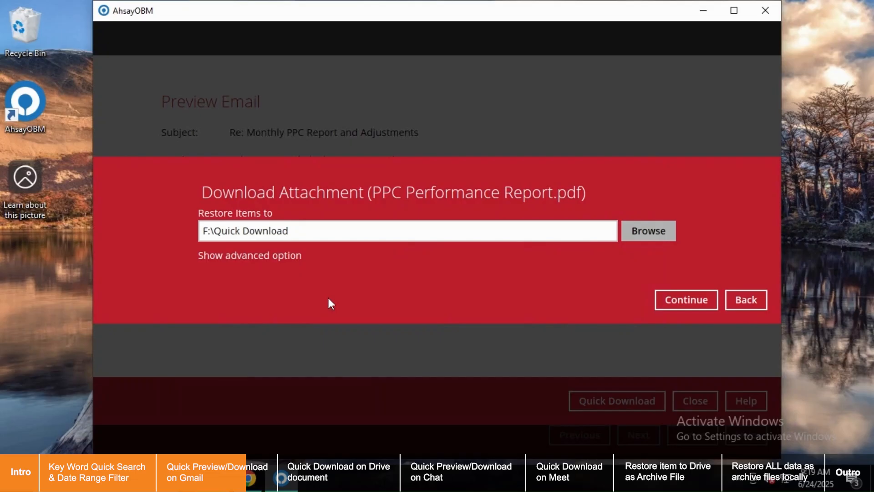
left_click(250, 256)
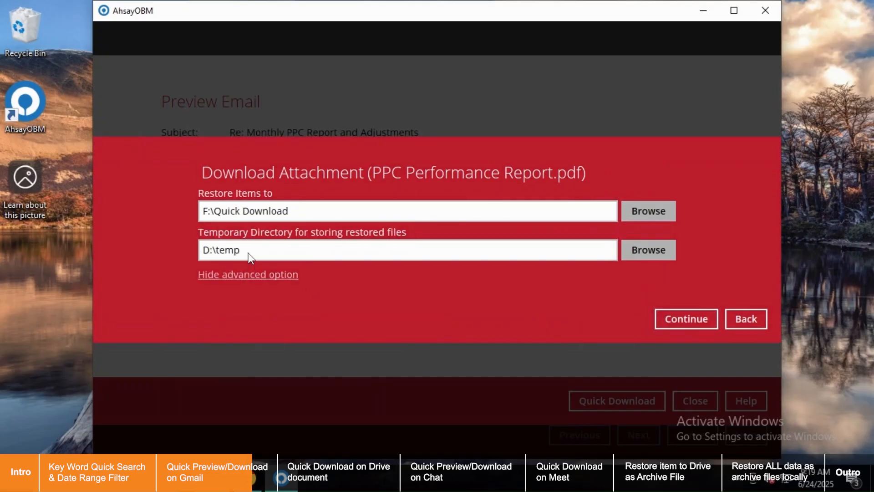
left_click(675, 318)
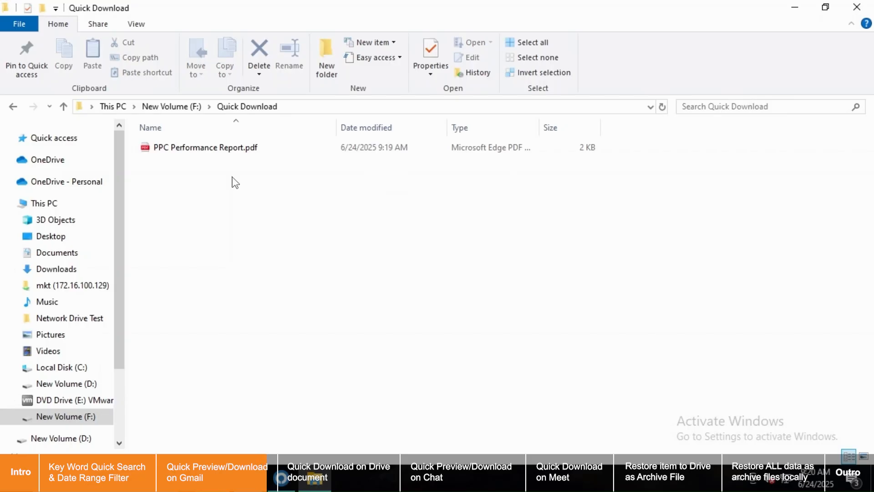
Open the downloaded PPC Performance Report.pdf from the Quick Download folder to check it
double_click(263, 151)
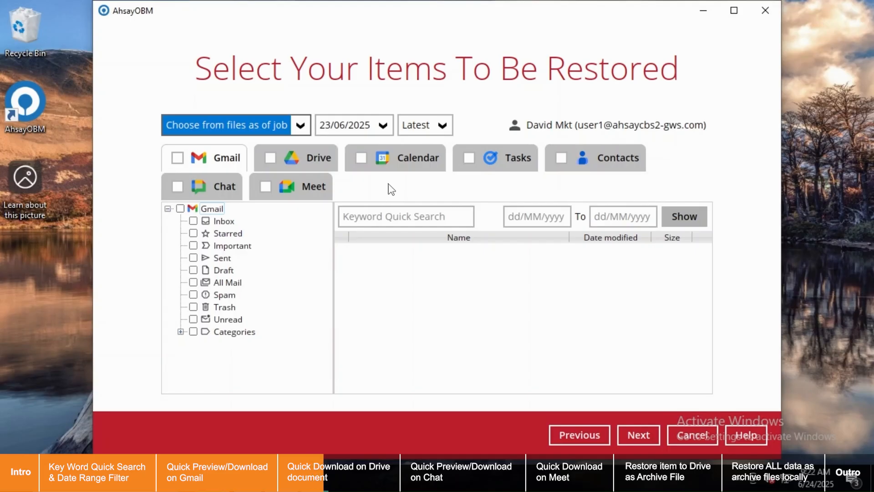
Quick-download the Movie Data spreadsheet from the Drive backup to F:\Quick Download, with the advanced option shown
left_click(331, 160)
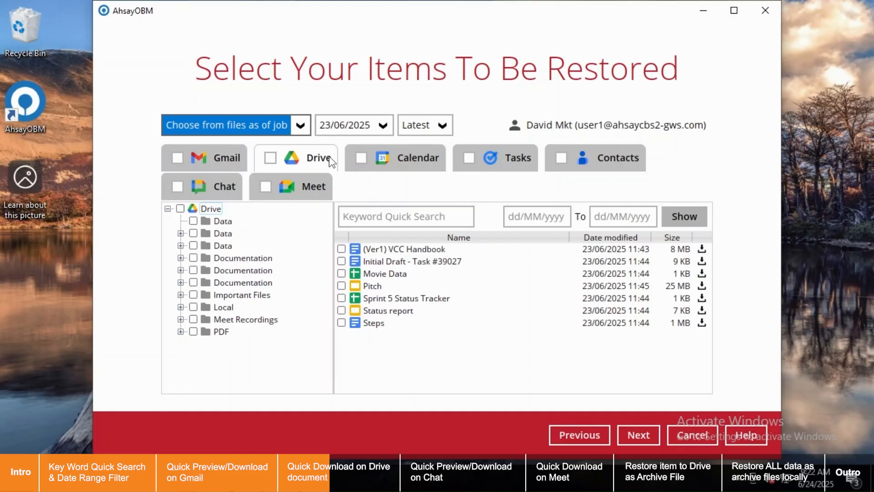
left_click(701, 273)
left_click(644, 230)
left_click(274, 298)
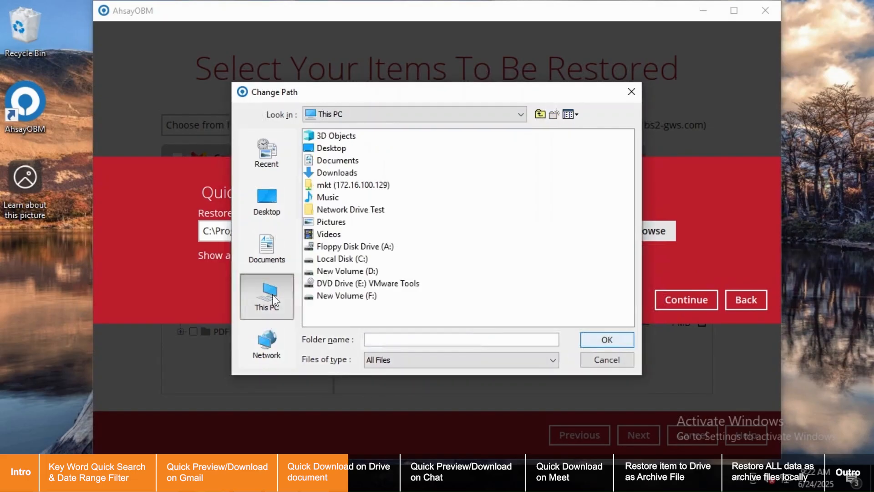
left_click(337, 294)
double_click(336, 294)
left_click(344, 162)
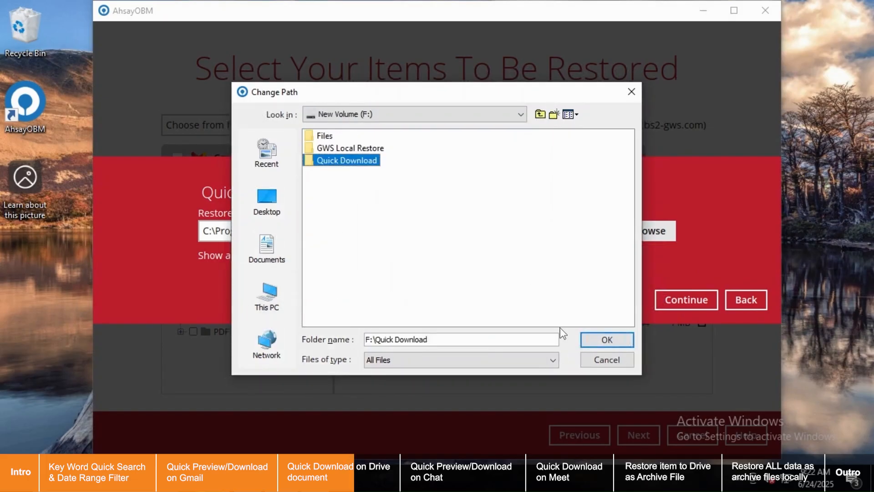
left_click(603, 340)
left_click(279, 255)
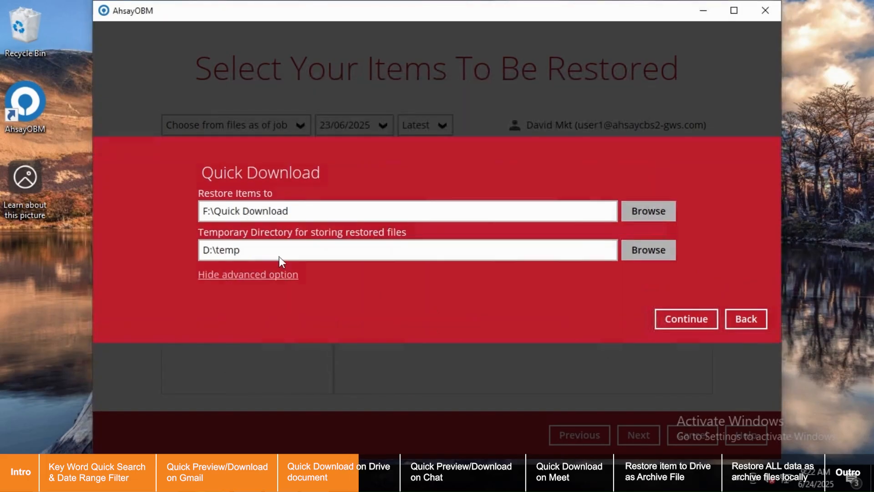
left_click(670, 323)
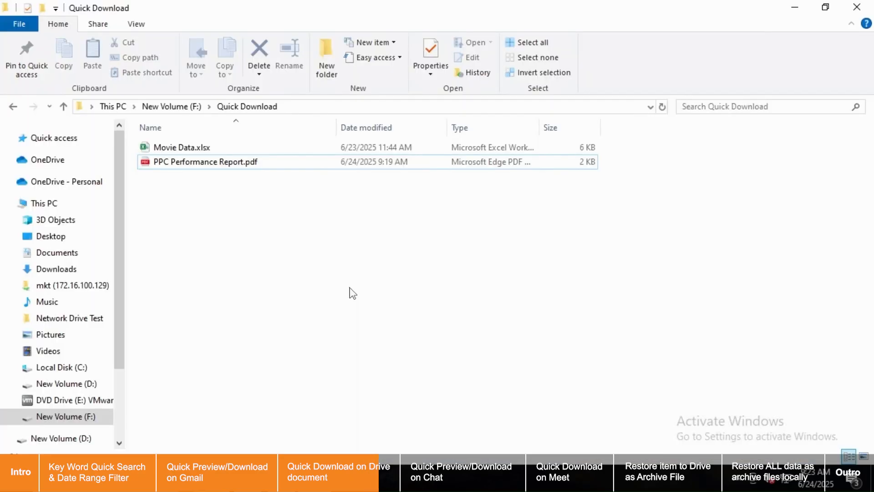
Open the downloaded Movie Data.xlsx from the Quick Download folder to check it
left_click(309, 153)
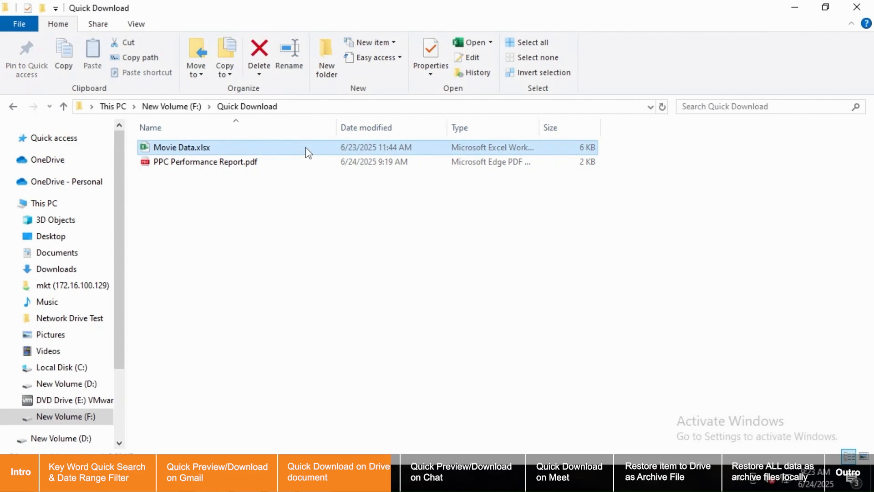
double_click(307, 149)
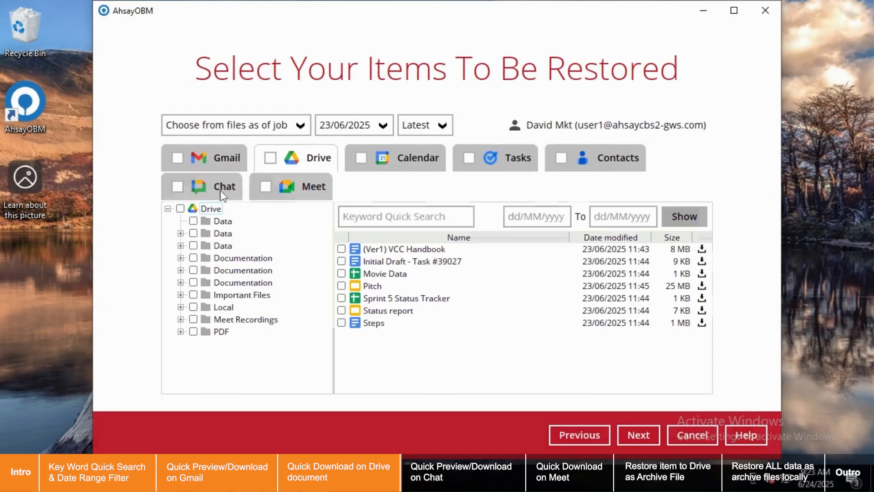
Preview the direct message conversation with admin1 in the Chat backup, back to the shared Mitigation_Summary_Aurora_Sprint5.pdf
left_click(222, 195)
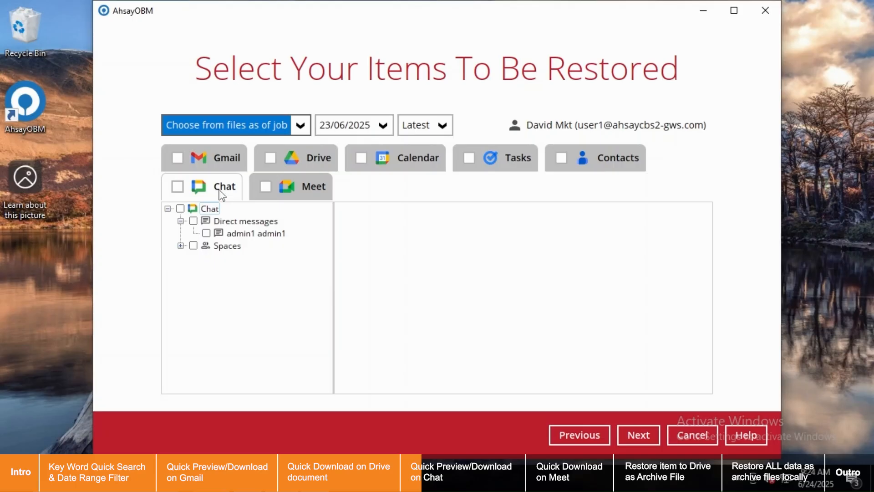
left_click(241, 236)
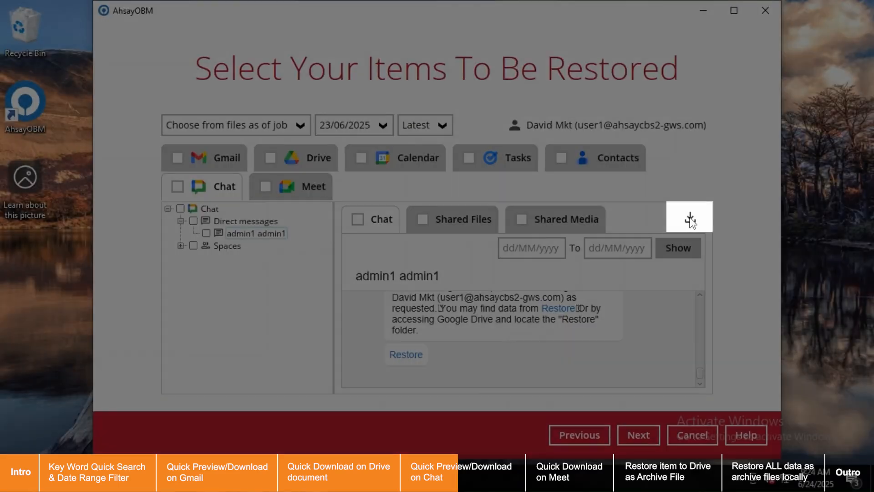
scroll(703, 299, "up", 5)
scroll(703, 300, "up", 2)
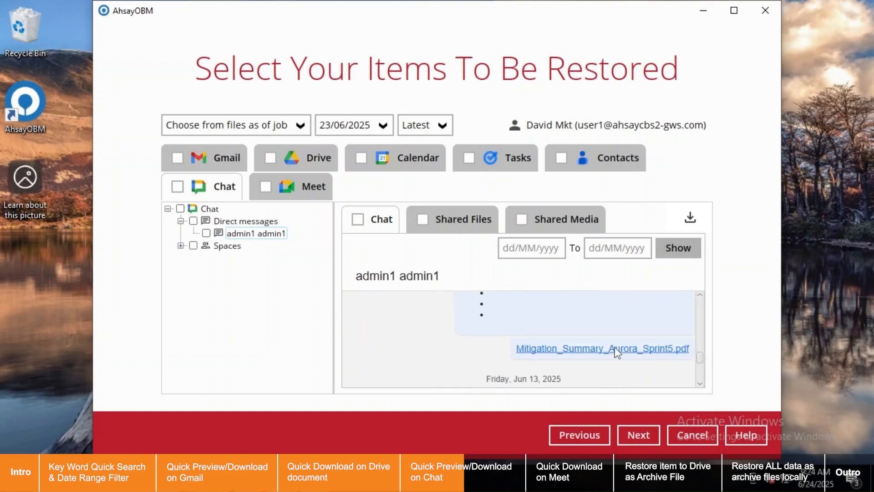
Quick-download Mitigation_Summary_Aurora_Sprint5.pdf from the conversation's shared media to F:\Quick Download, with the advanced option shown
left_click(548, 216)
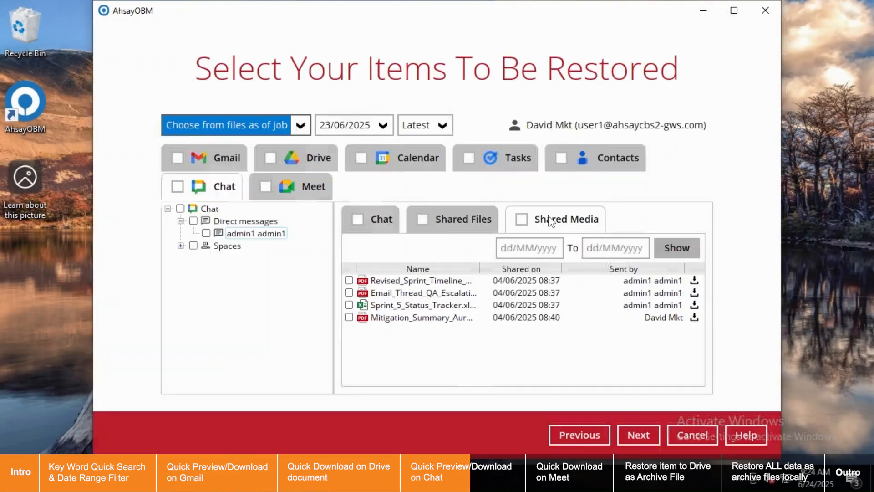
left_click(693, 320)
left_click(648, 230)
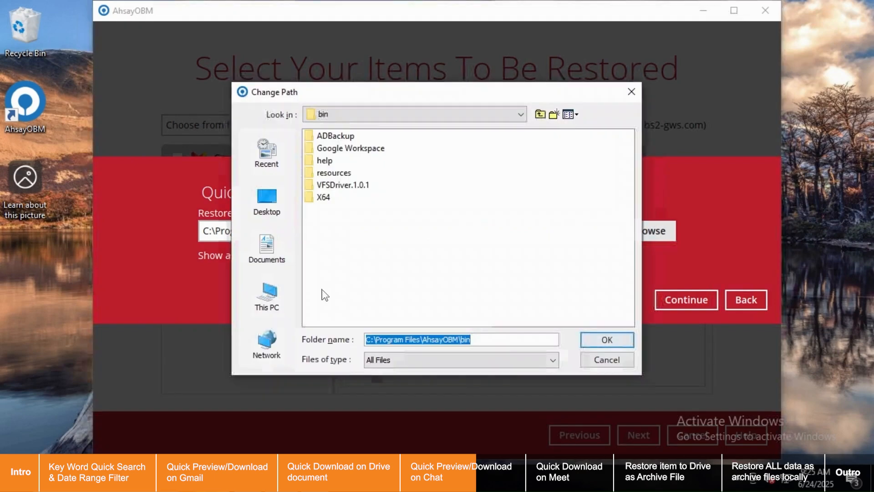
left_click(267, 296)
left_click(342, 296)
double_click(342, 296)
left_click(347, 160)
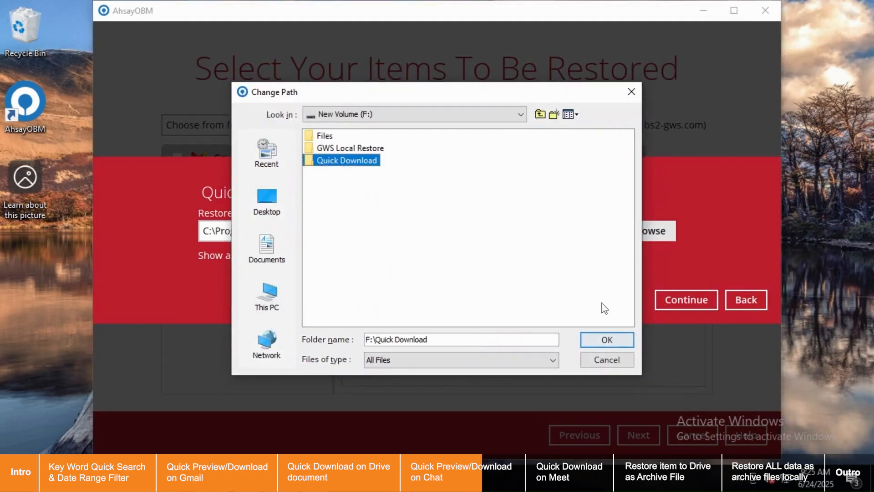
left_click(607, 340)
left_click(246, 256)
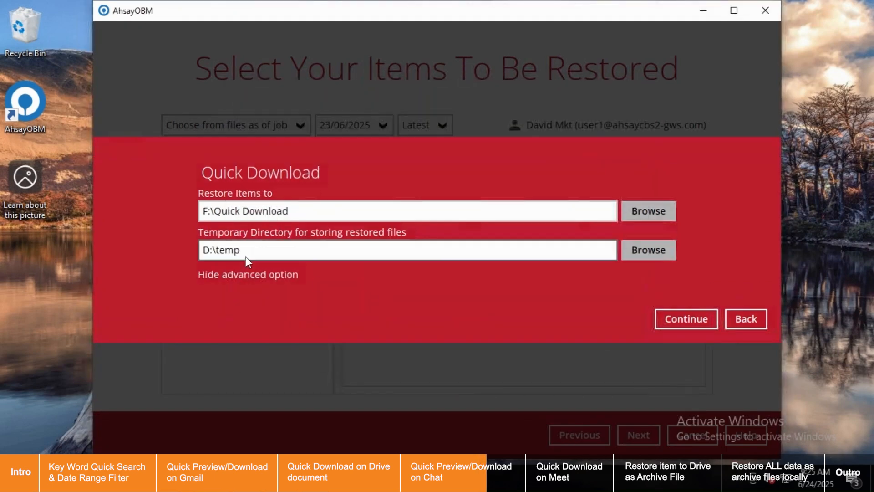
left_click(662, 314)
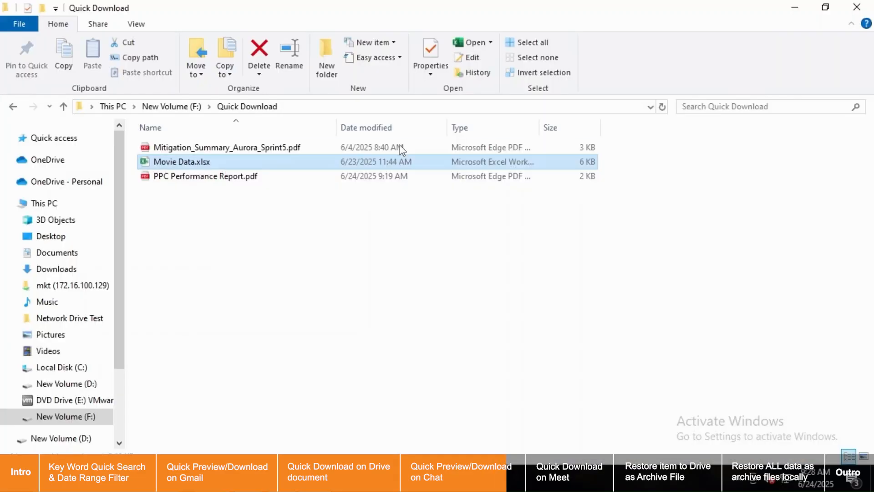
Open the downloaded Mitigation_Summary_Aurora_Sprint5.pdf from the Quick Download folder to check it
left_click(399, 147)
double_click(401, 148)
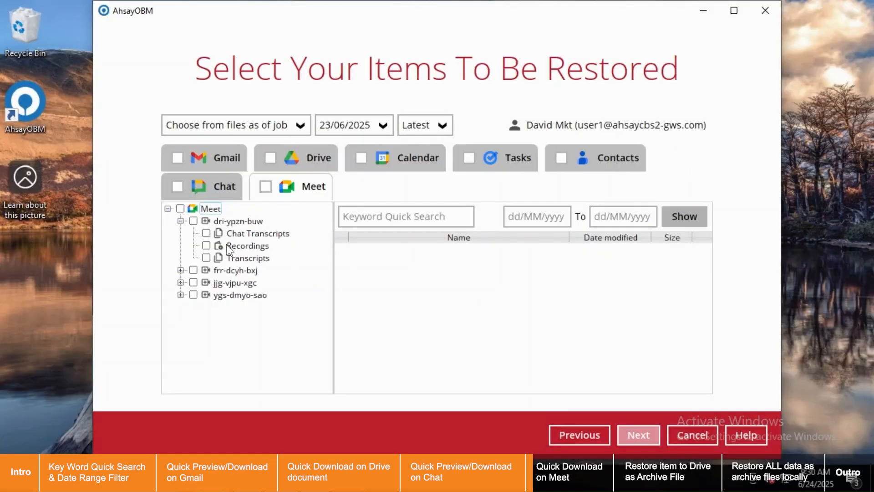
left_click(230, 248)
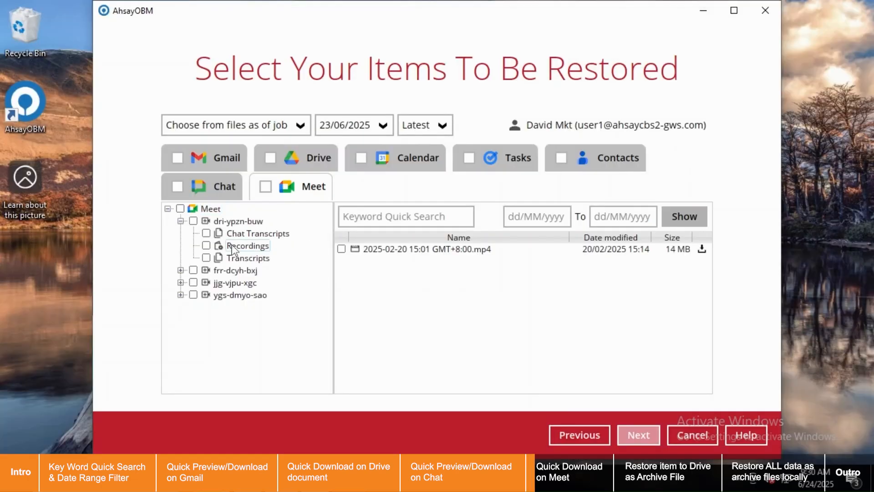
left_click(700, 250)
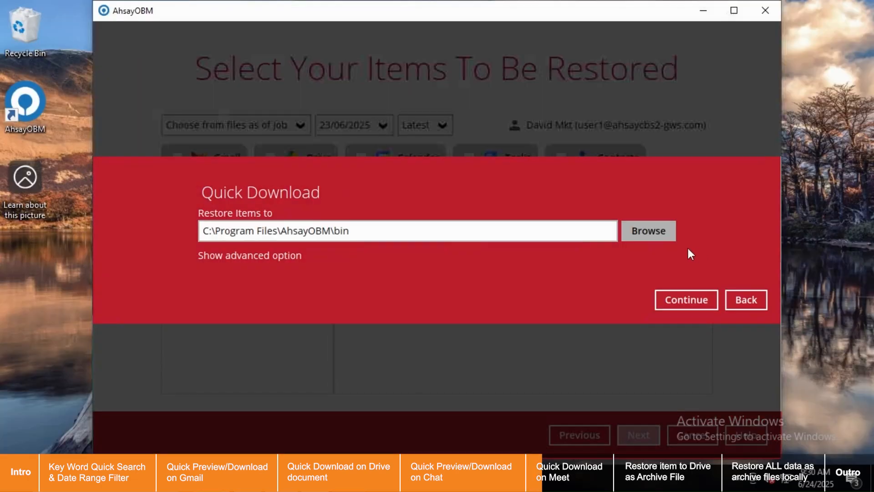
left_click(646, 232)
left_click(267, 295)
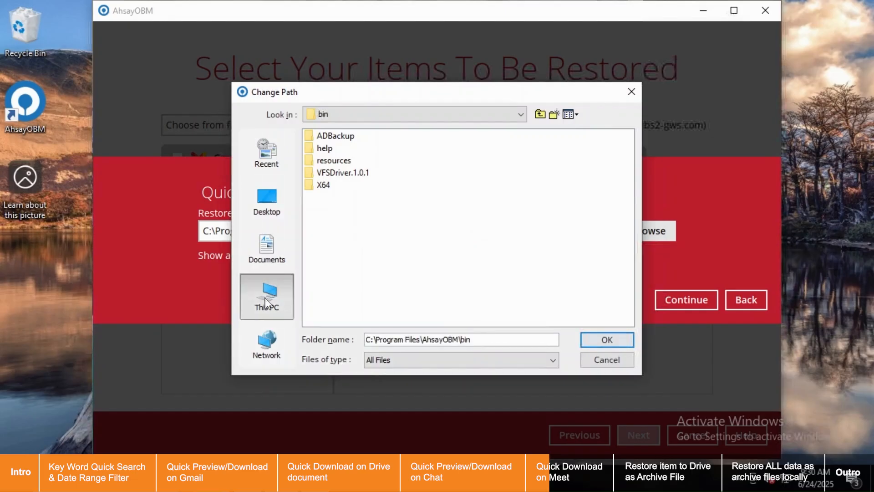
double_click(318, 294)
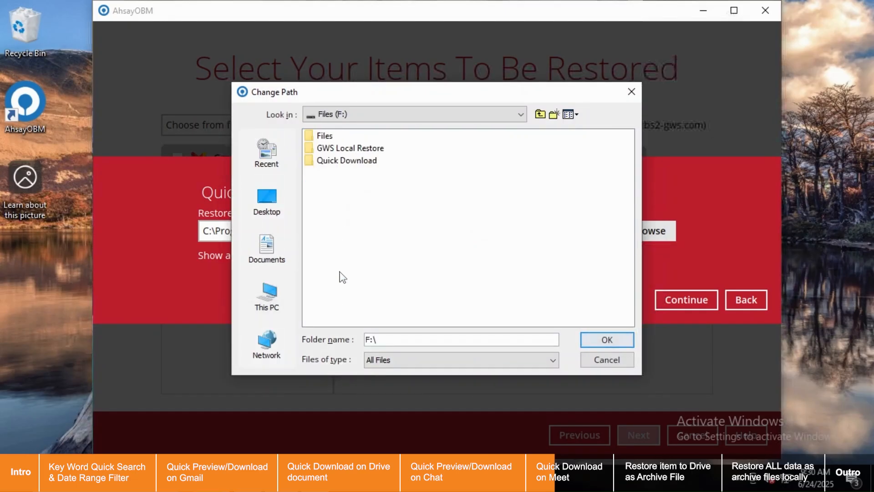
left_click(351, 161)
left_click(594, 342)
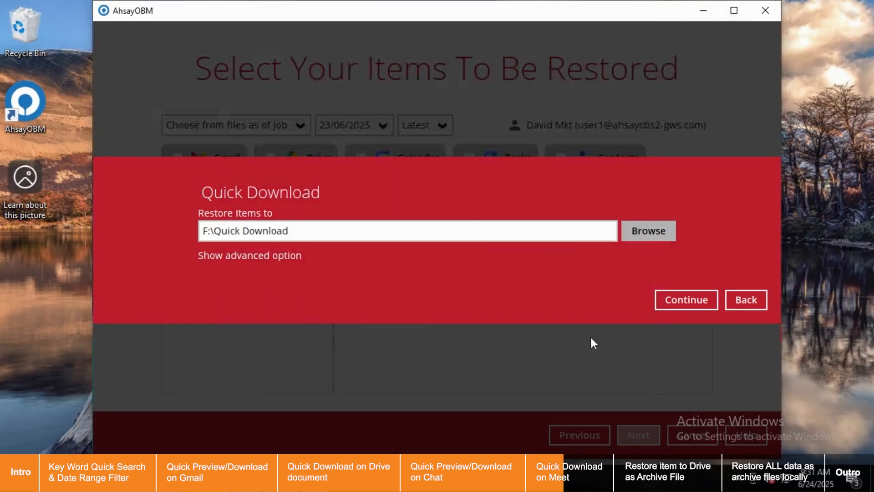
left_click(285, 257)
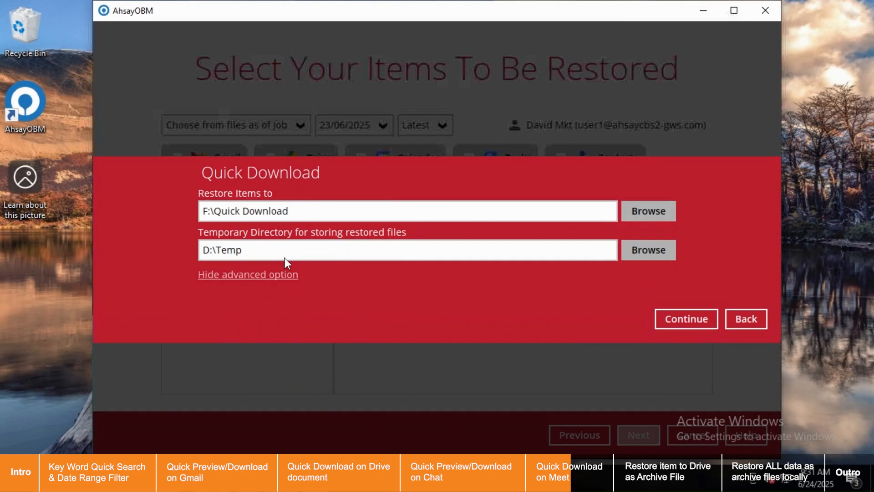
left_click(670, 317)
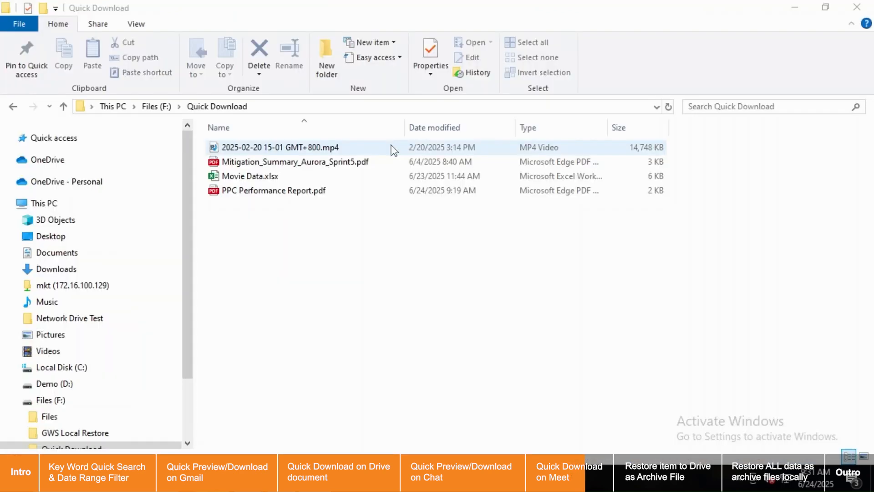
Play the downloaded meeting recording from the Quick Download folder to check it
double_click(391, 148)
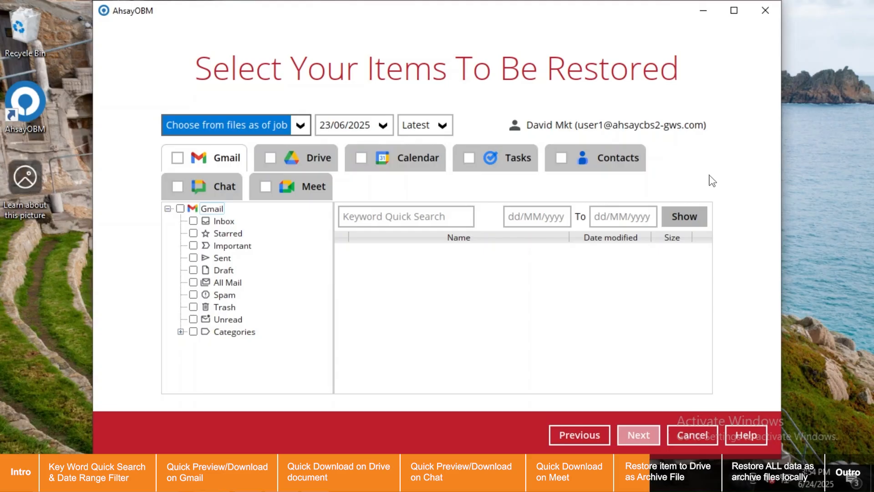
Select image (10).png, image (11).png and image (12).png in the Drive backup's Documentation folder for restoring
left_click(325, 165)
left_click(269, 233)
scroll(705, 314, "down", 5)
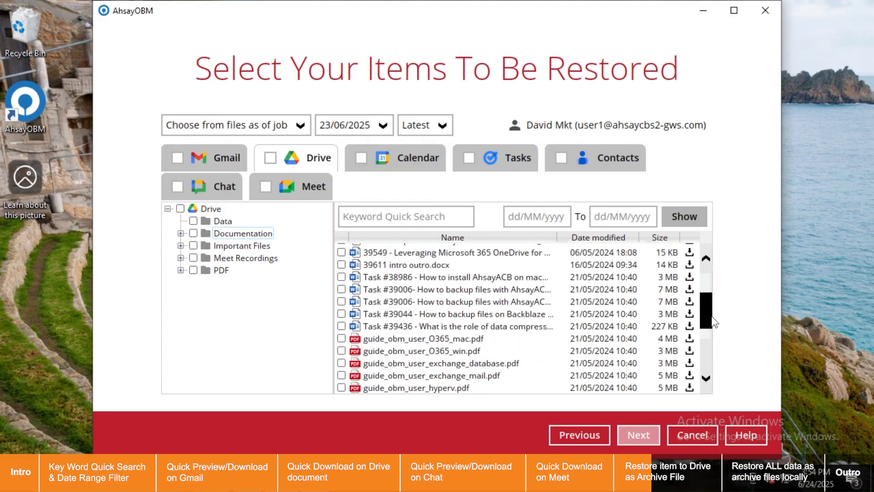
left_click_drag(714, 321, 712, 357)
left_click(341, 312)
left_click(342, 325)
left_click(341, 338)
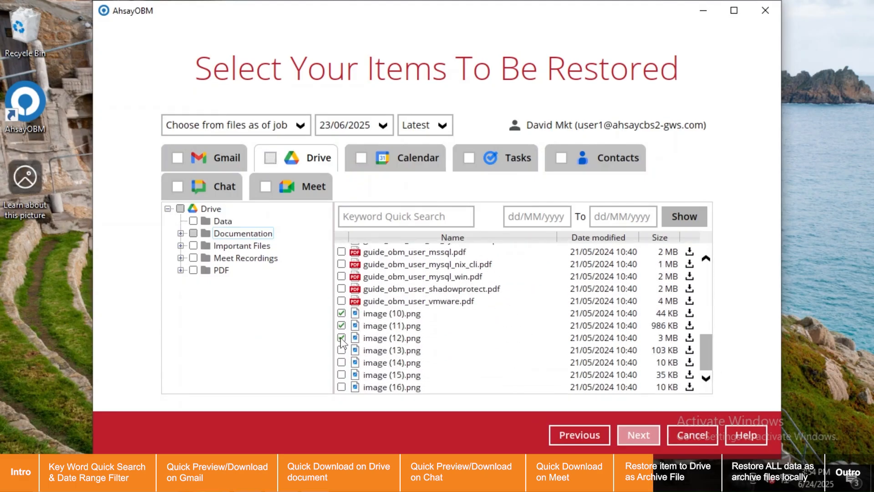
Set the restore to save archive files to the Drive of the original Google Workspace organization, show the advanced option, and choose the first listed user
left_click(649, 435)
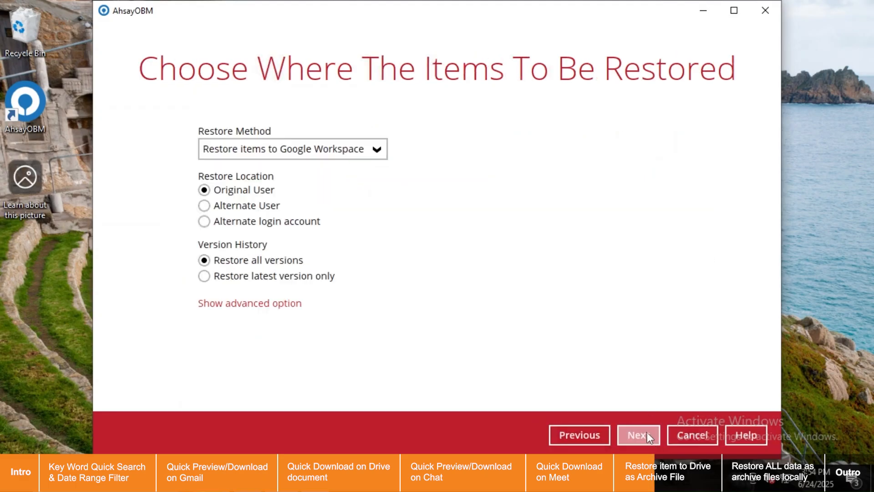
left_click(376, 149)
left_click(373, 187)
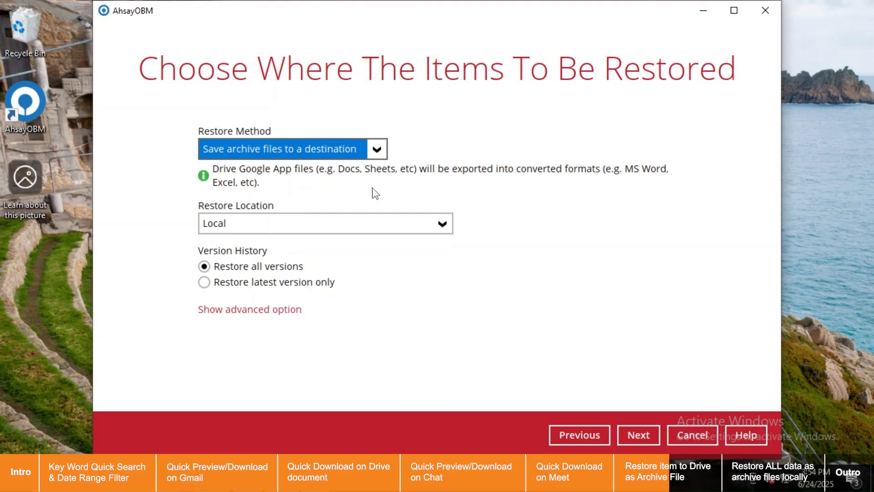
left_click(374, 223)
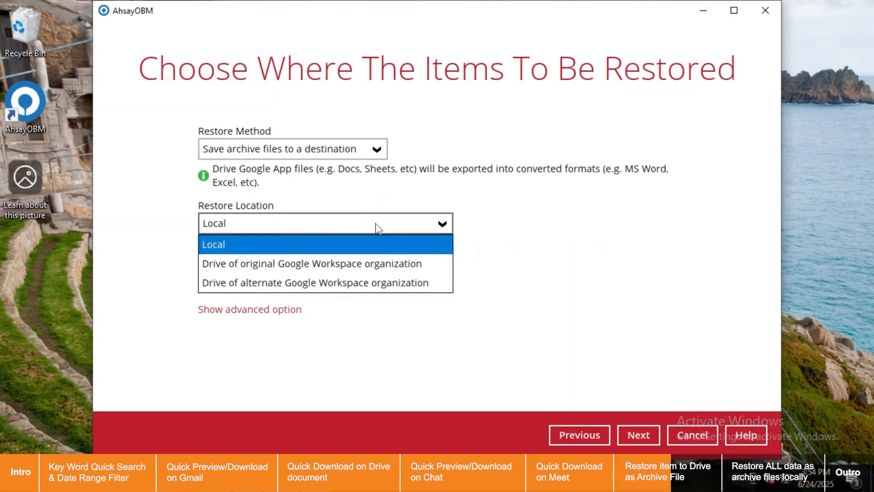
left_click(368, 263)
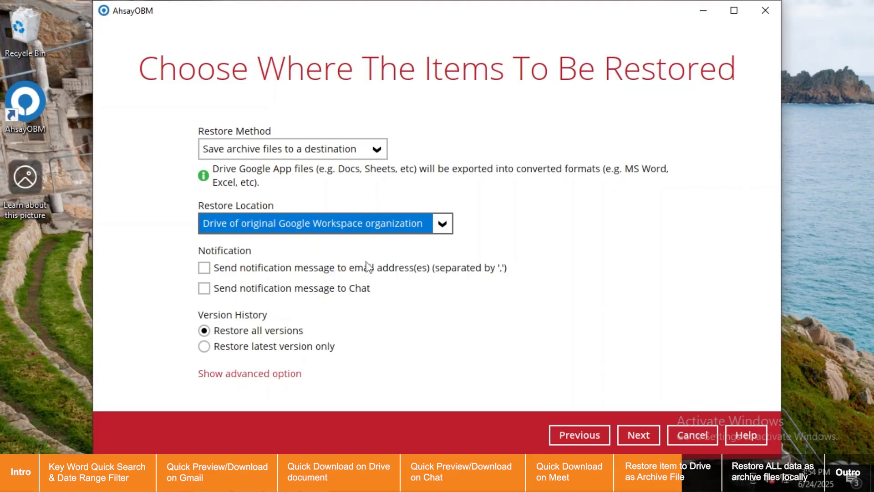
left_click(276, 376)
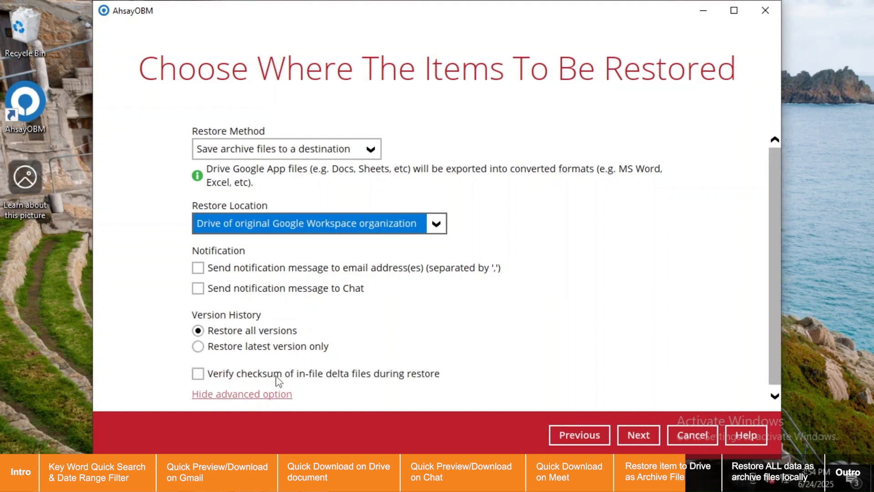
left_click(629, 427)
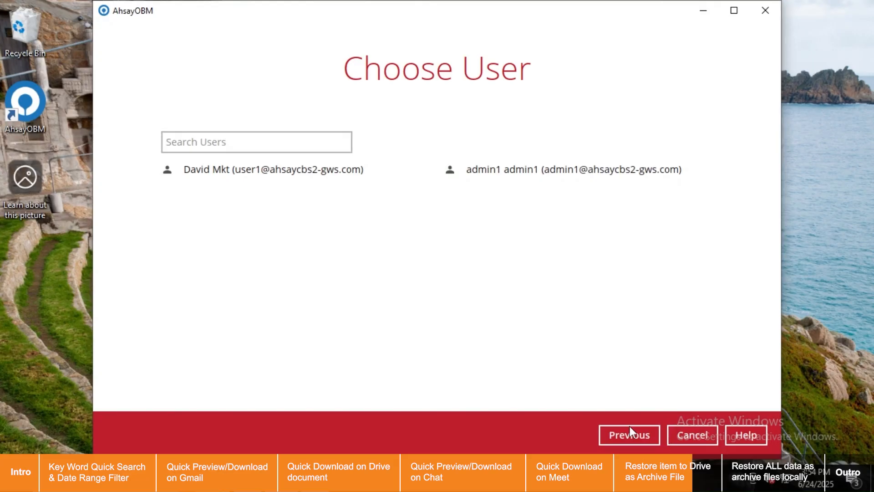
left_click(284, 170)
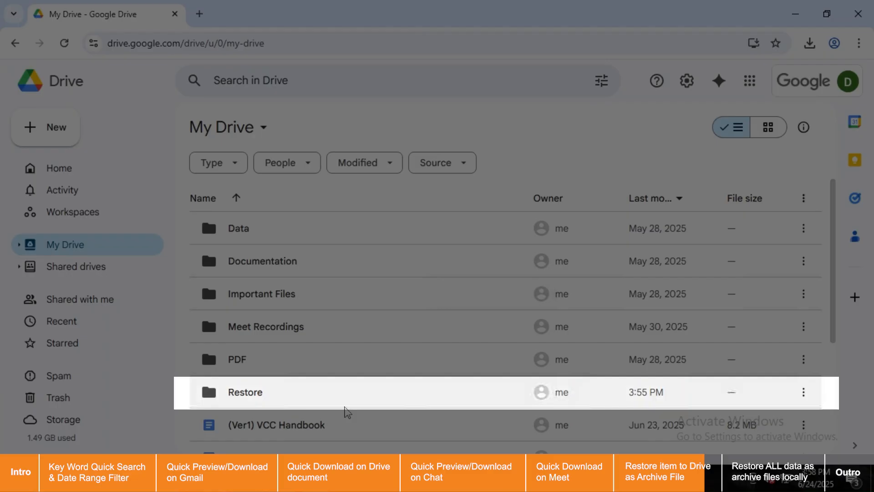
Browse the Restore folder in Google Drive through Google Workspace and Users to the restored user's Drive folder
double_click(347, 395)
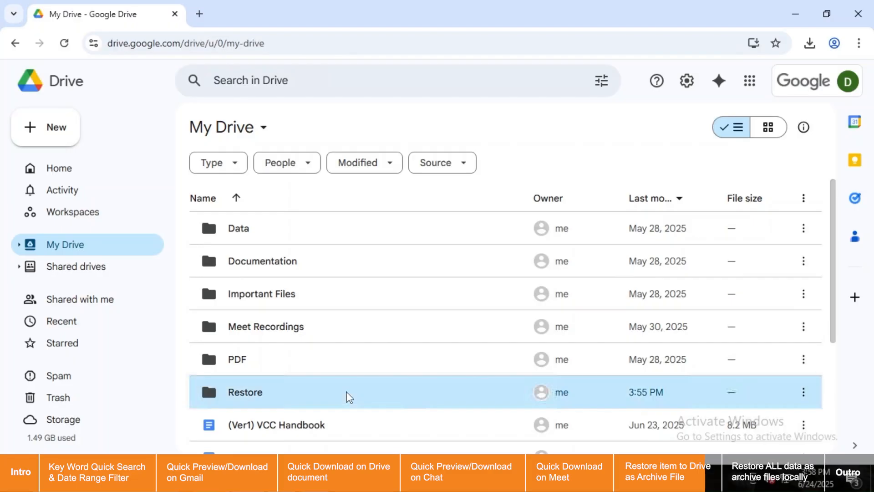
double_click(353, 270)
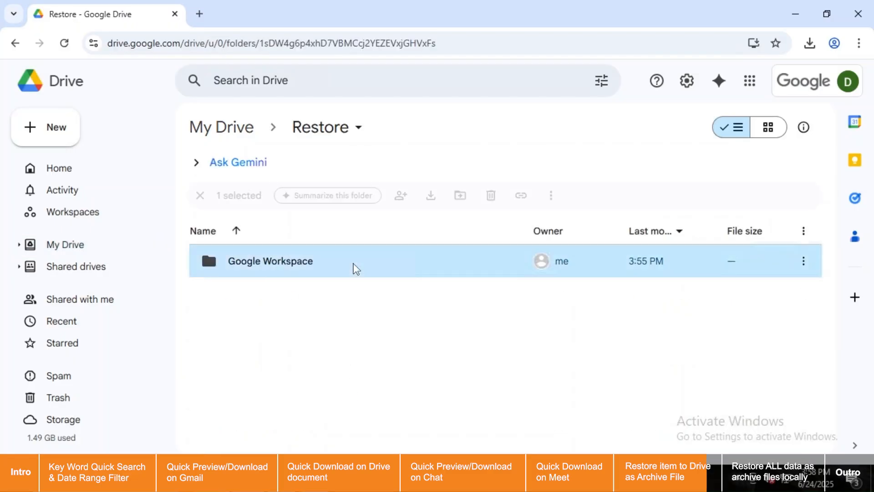
left_click(355, 269)
double_click(354, 266)
left_click(354, 267)
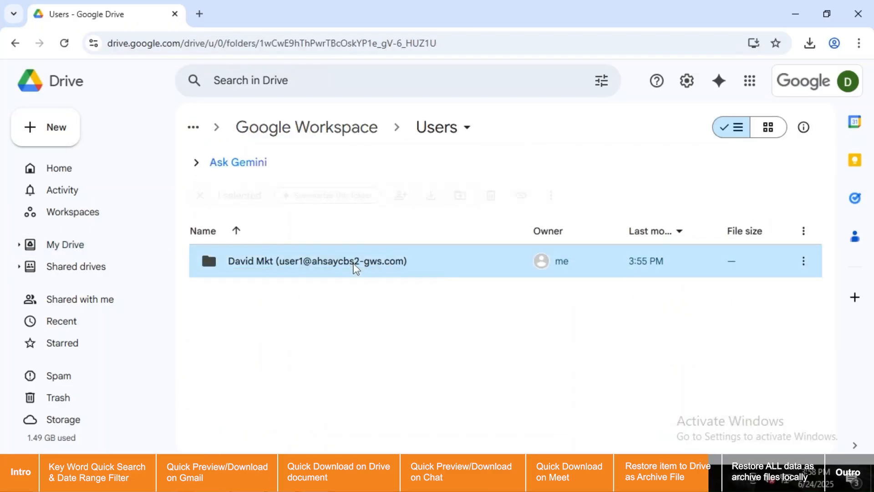
double_click(354, 266)
left_click(354, 267)
double_click(355, 269)
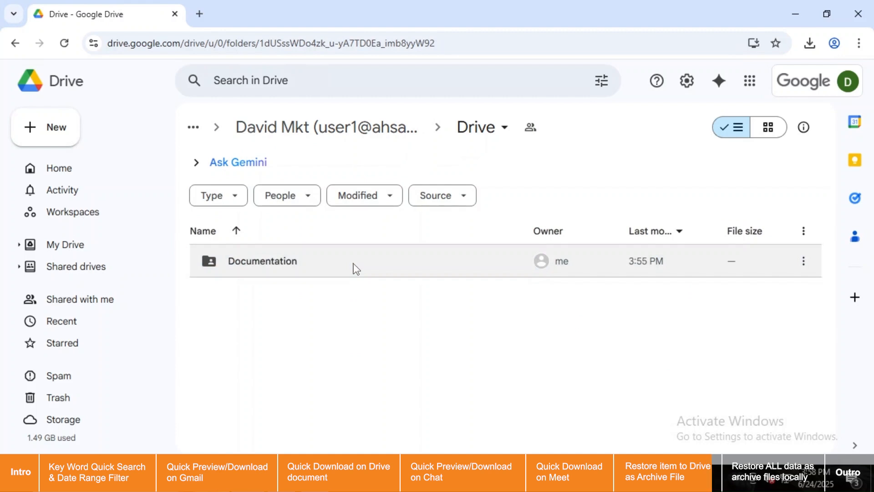
Open the sharing settings of the restored Documentation folder
right_click(357, 269)
mouse_move(395, 376)
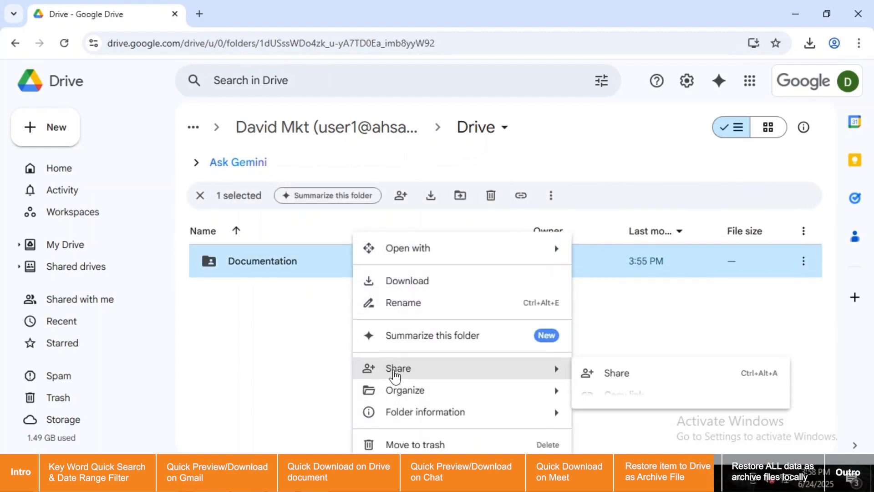
left_click(645, 377)
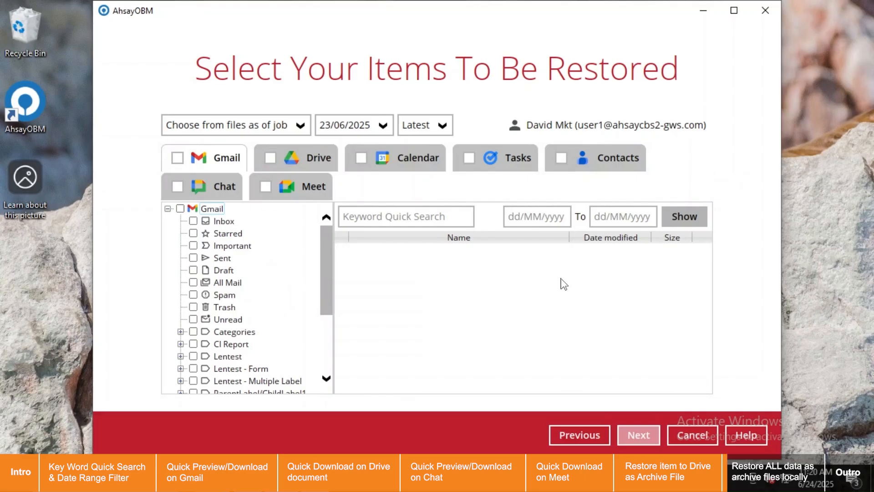
Select all Gmail, Drive, Calendar, Tasks, Contacts, Chat and Meet data in AhsayOBM for restoring and proceed to the destination settings
left_click(177, 158)
left_click(270, 158)
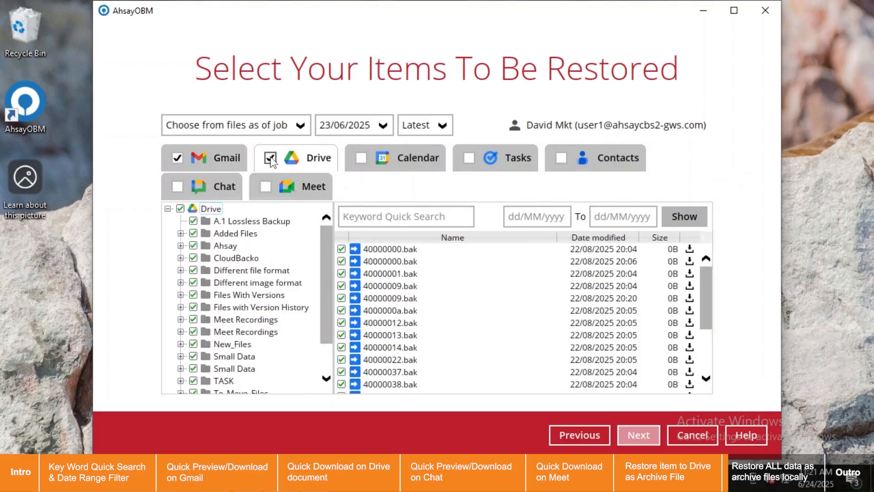
left_click(361, 157)
left_click(469, 158)
left_click(561, 158)
left_click(177, 186)
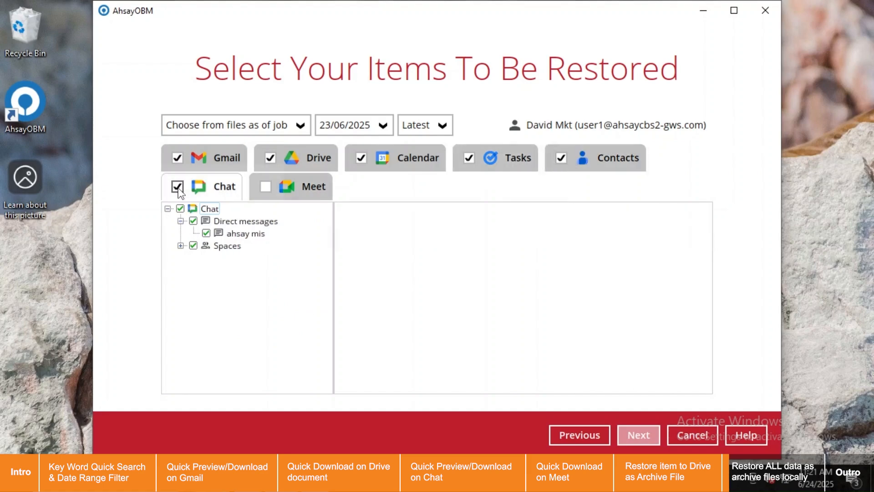
left_click(266, 189)
left_click(639, 436)
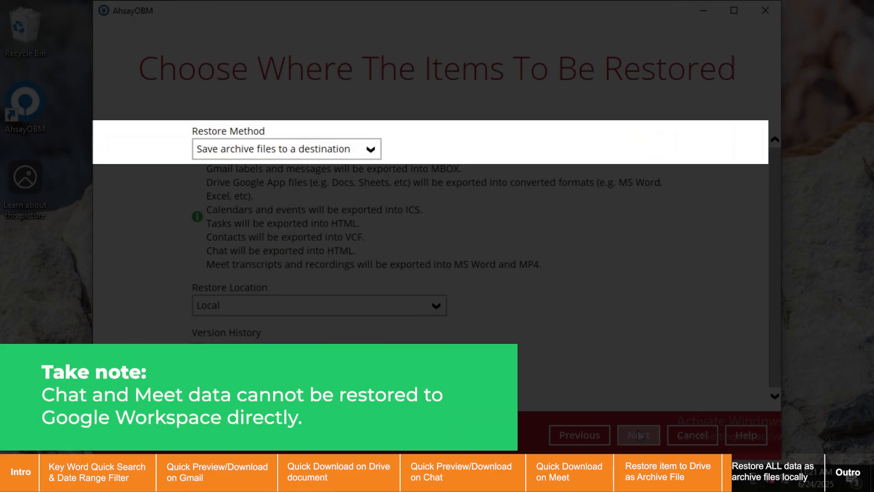
Try to switch the restore method to restoring the items to Google Workspace
left_click(370, 149)
left_click(365, 176)
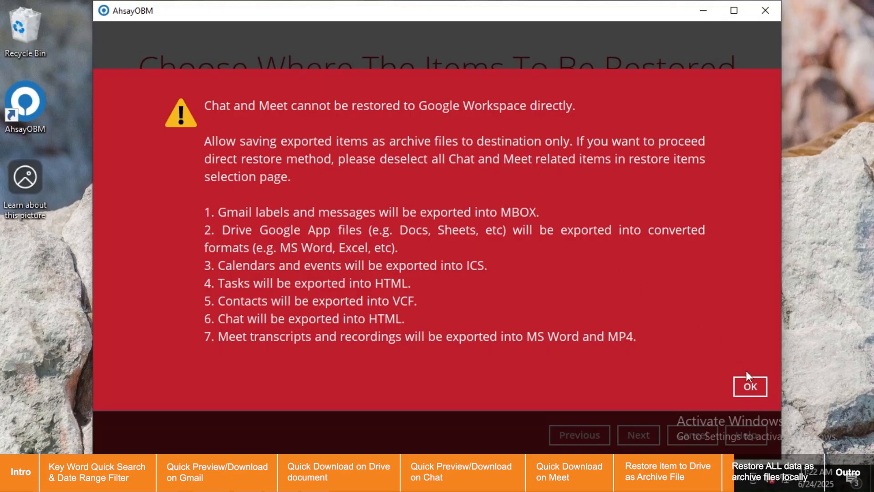
left_click(749, 386)
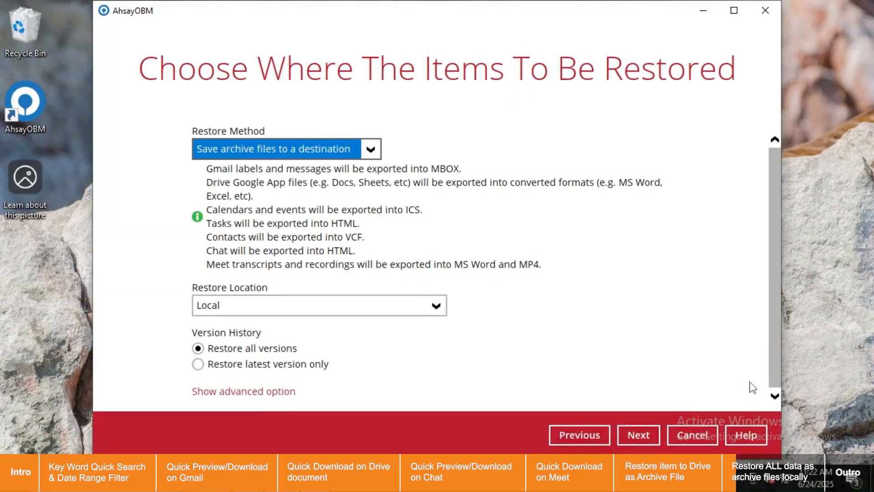
Restore the selected data as local archive files to F:\GWS Local Restore, with the advanced option shown
left_click(270, 392)
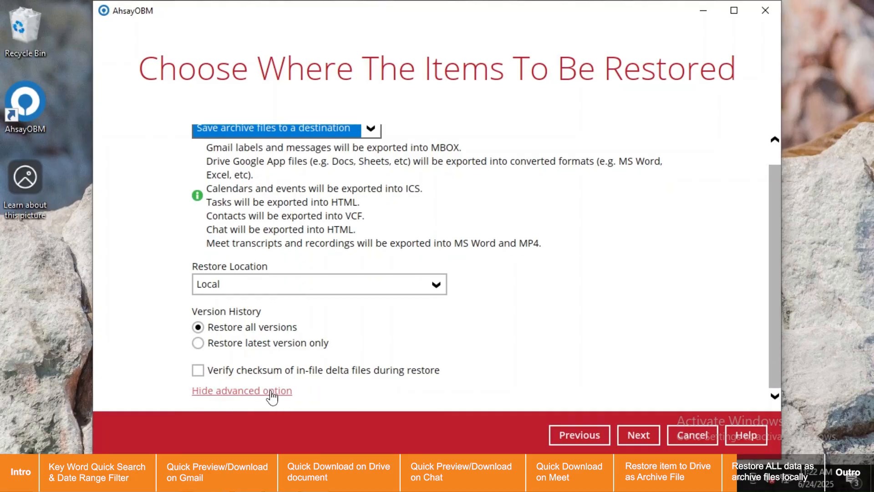
left_click(638, 434)
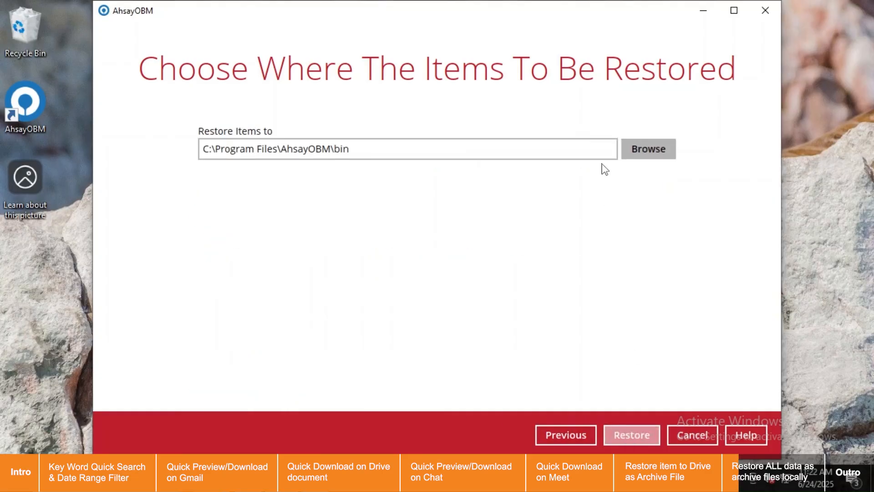
left_click(648, 149)
left_click(269, 228)
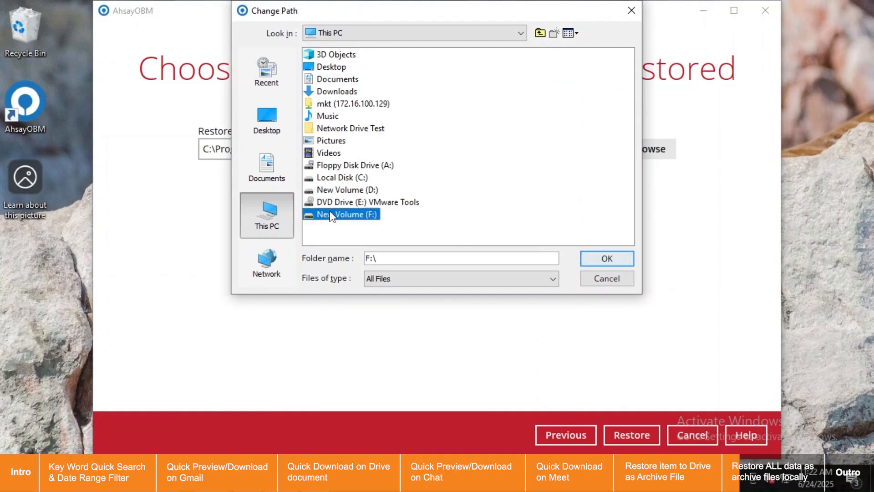
double_click(346, 214)
left_click(348, 66)
left_click(603, 259)
left_click(620, 435)
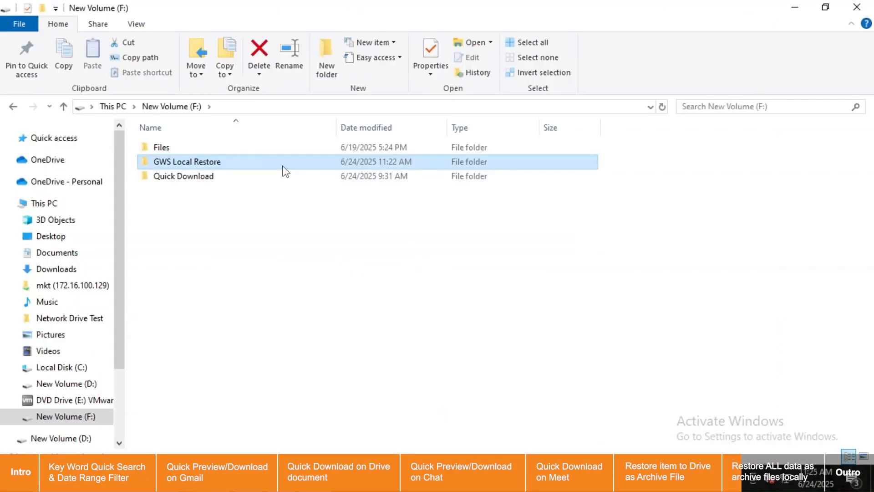
Open chat.html from the Chats folder under F:\GWS Local Restore\Google Workspace and read through the restored messages
double_click(283, 166)
left_click(283, 150)
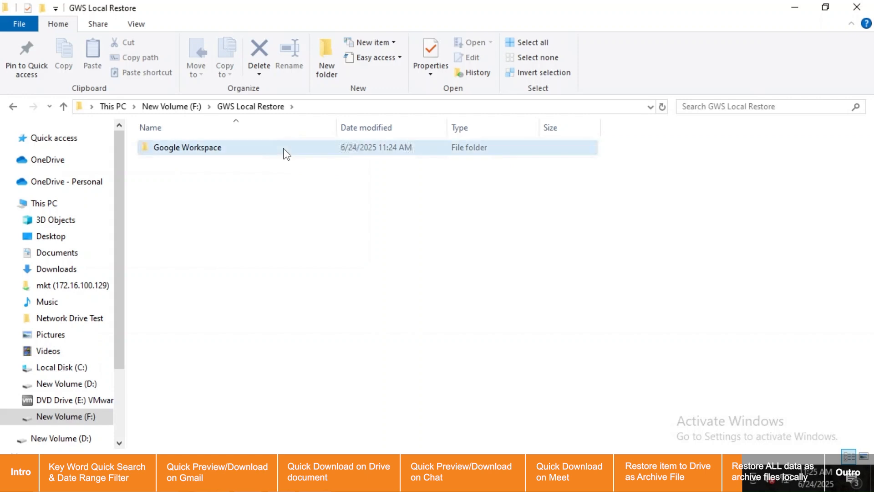
double_click(284, 149)
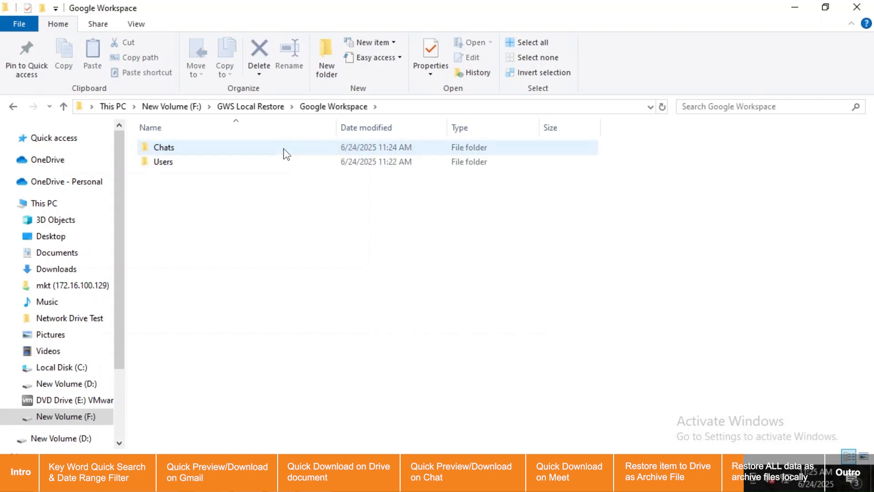
double_click(283, 149)
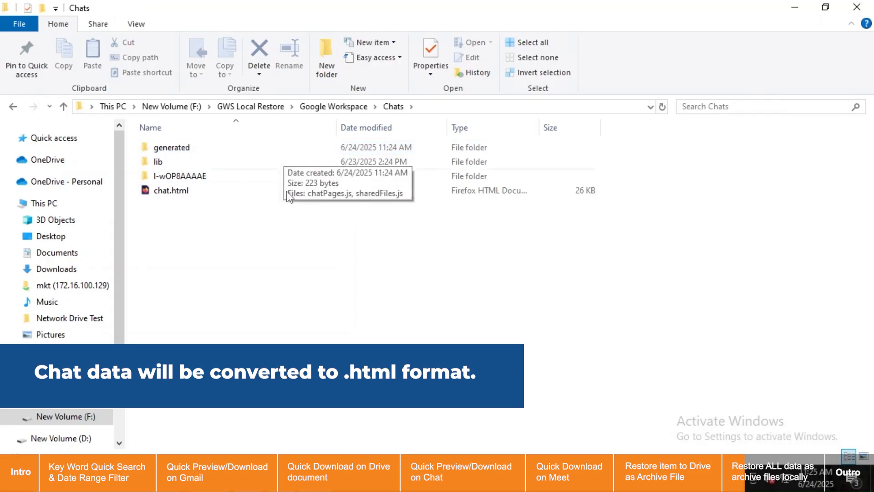
double_click(294, 194)
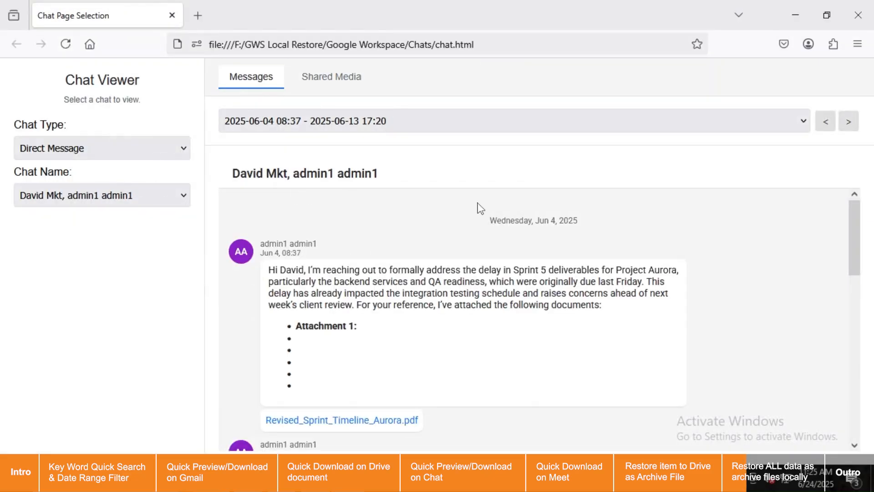
scroll(865, 303, "down", 10)
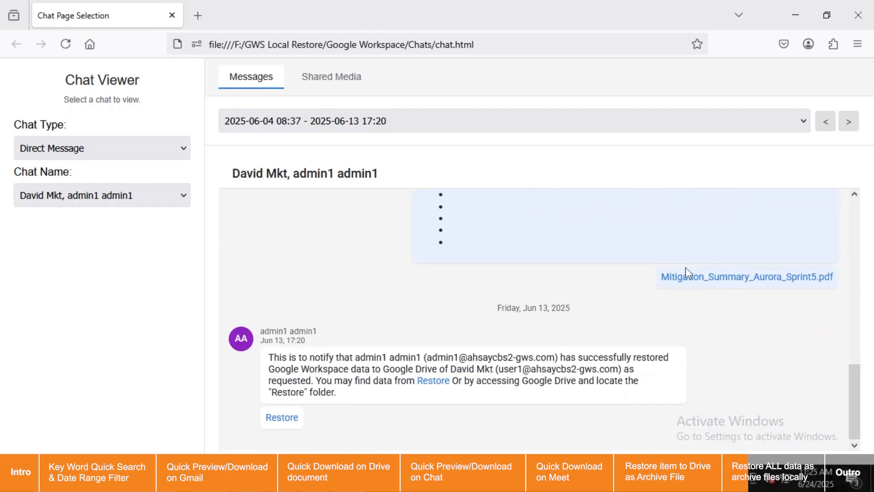
Examine the page range, chat type and chat name choices and the shared media in the Chat Viewer
left_click(550, 131)
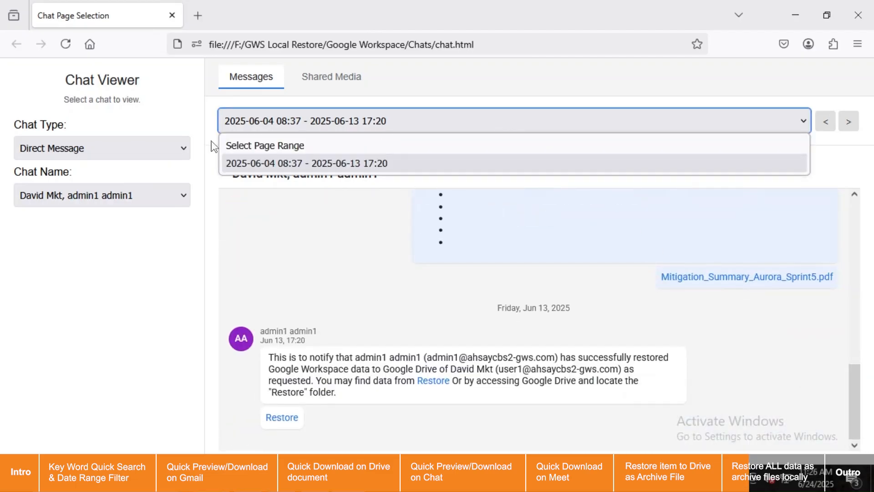
left_click(165, 149)
left_click(164, 191)
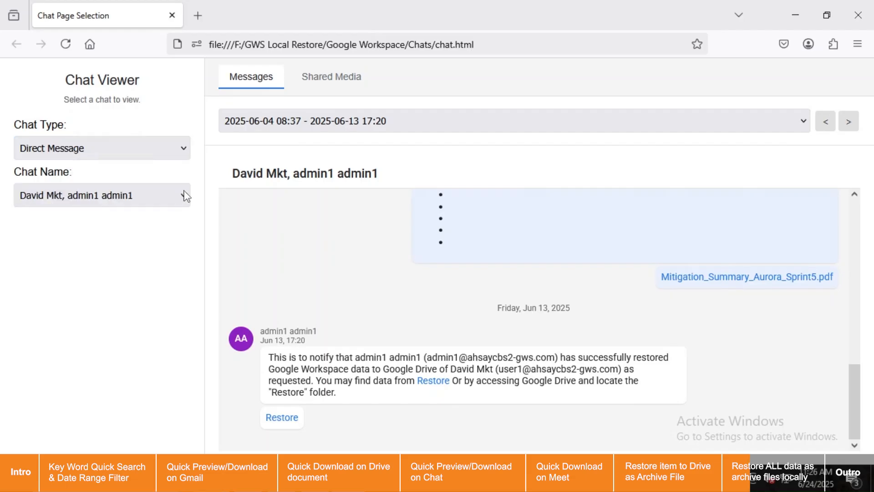
left_click(185, 195)
left_click(185, 195)
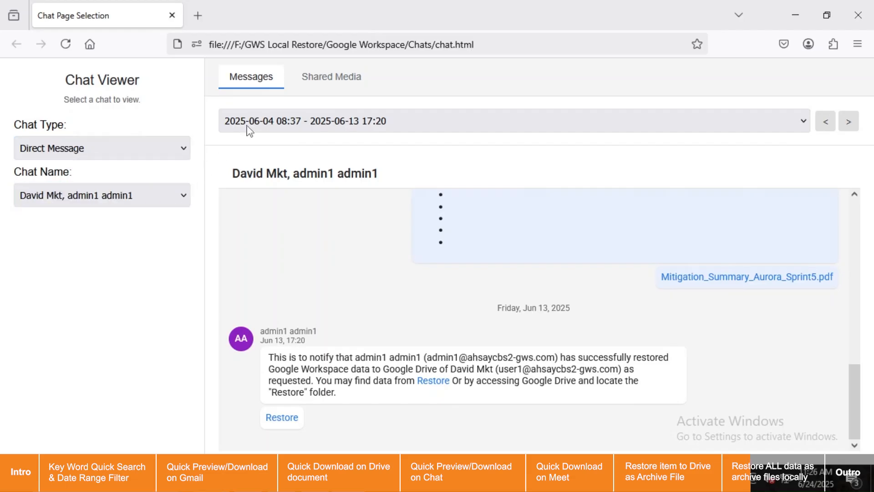
left_click(322, 81)
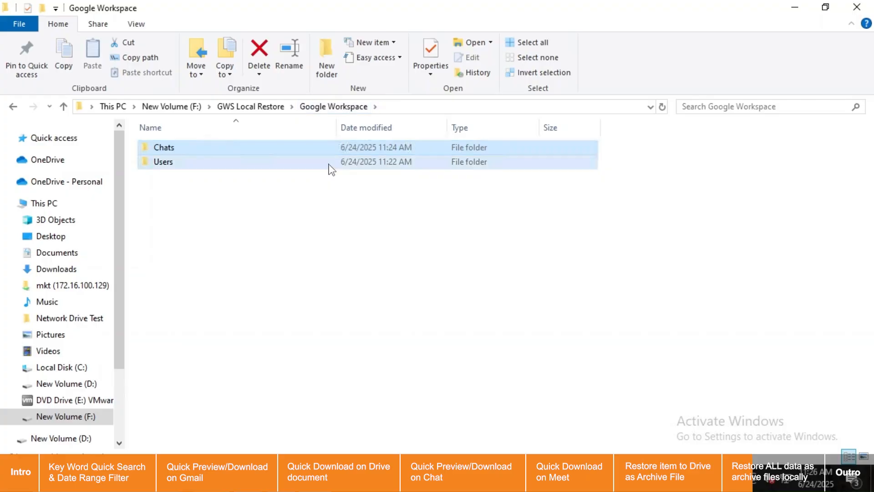
Open the restored user's Calendar folder inside Users in the local Google Workspace folder
left_click(331, 168)
double_click(330, 168)
double_click(327, 149)
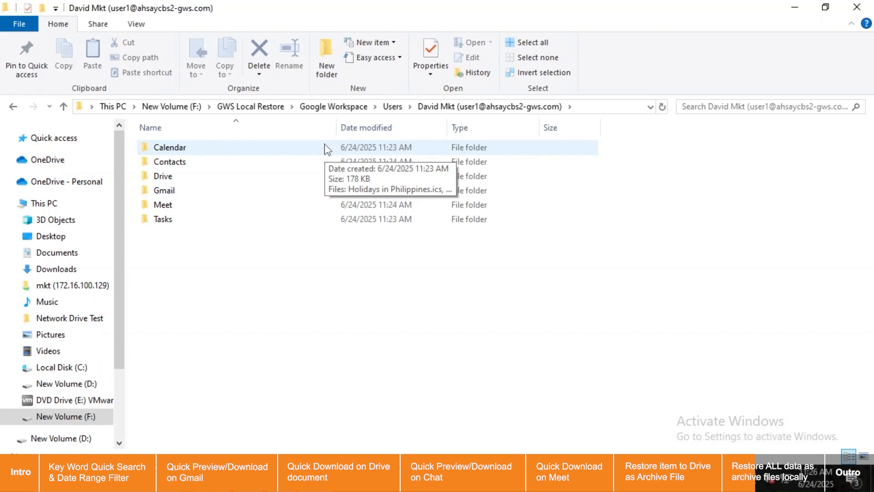
double_click(307, 150)
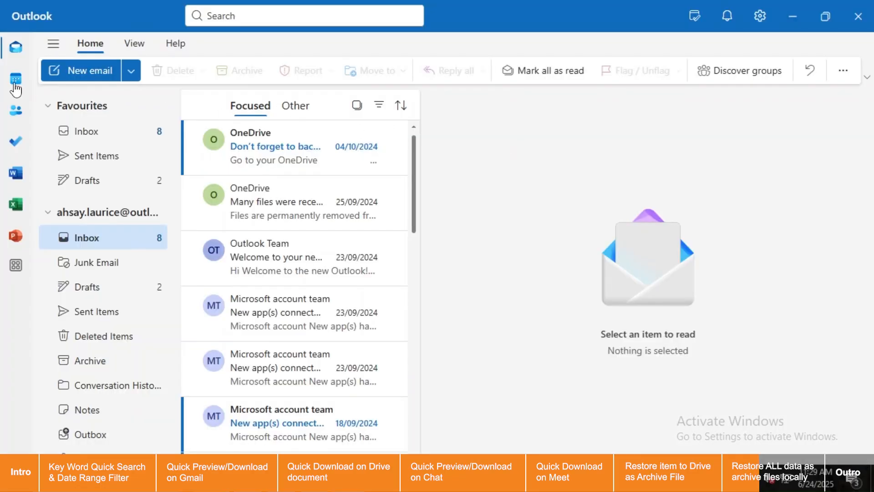
left_click(15, 87)
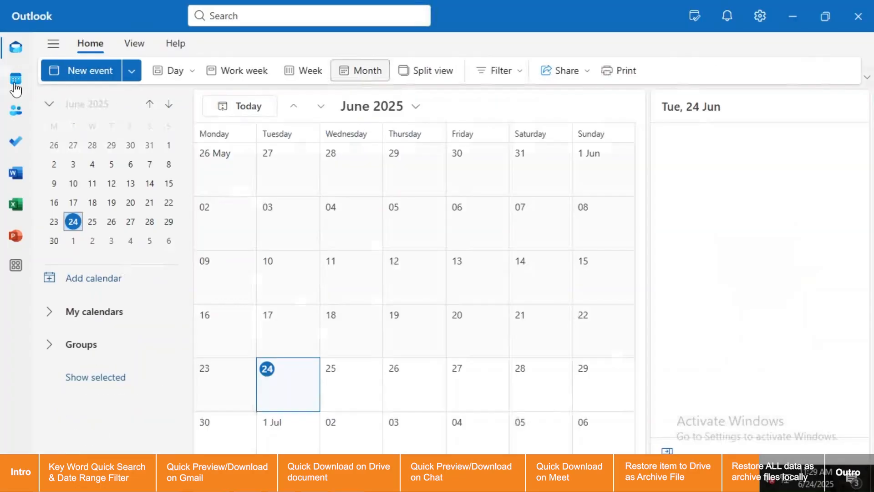
left_click(109, 284)
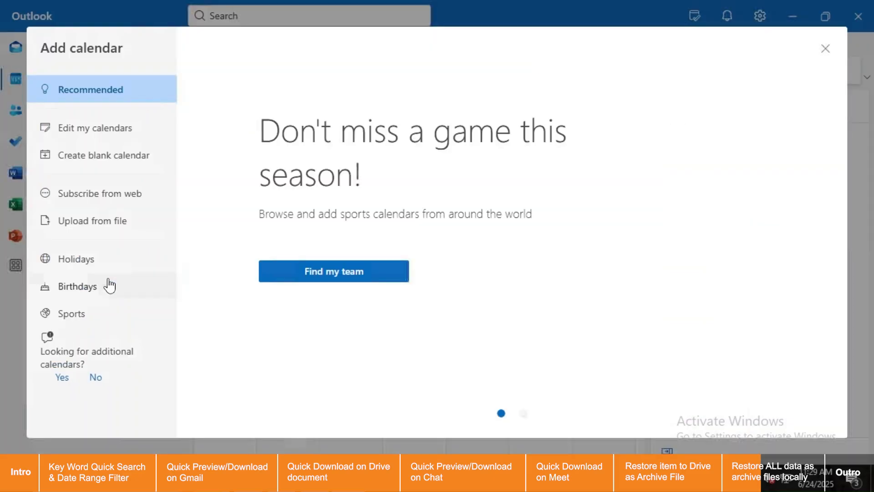
left_click(116, 222)
left_click(496, 133)
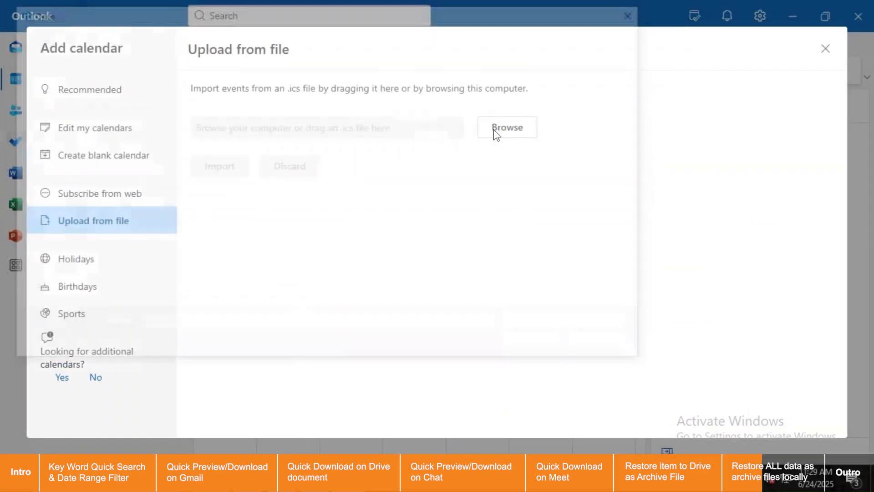
left_click(387, 110)
left_click(387, 110)
left_click(450, 173)
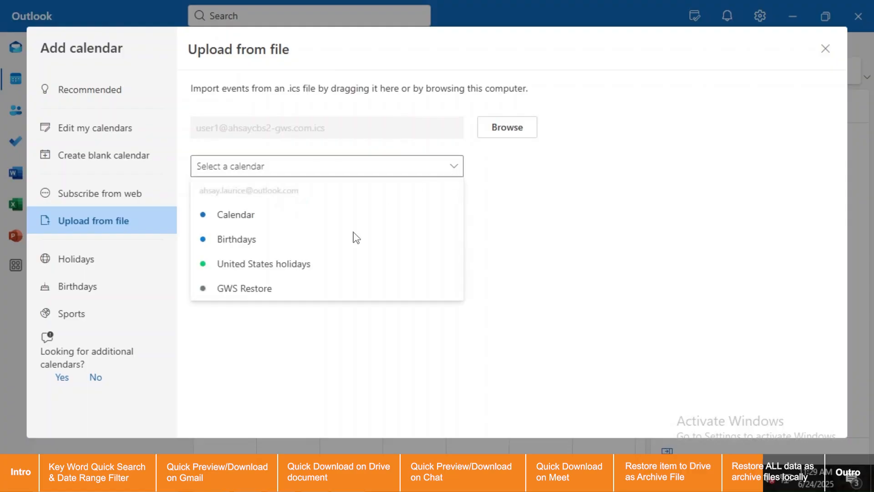
left_click(278, 291)
left_click(232, 212)
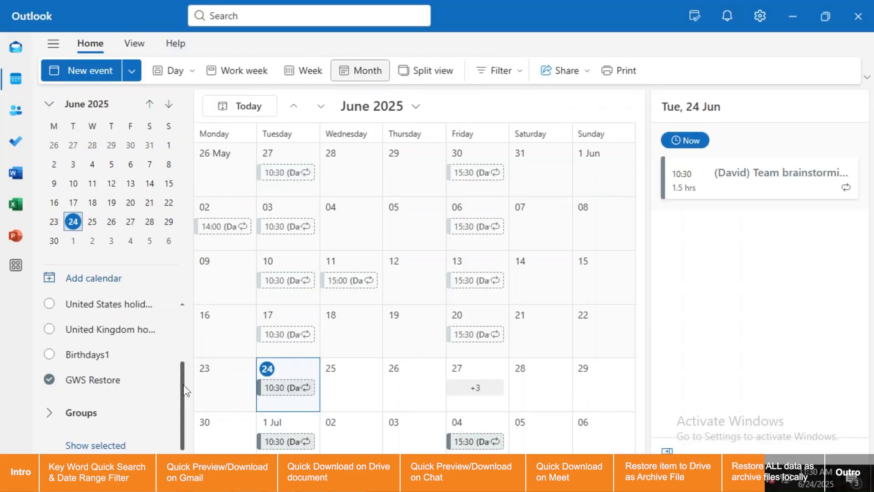
Browse forward month by month from June 2025 to check the imported calendar events
left_click(321, 106)
left_click(321, 106)
left_click(321, 107)
left_click(321, 106)
left_click(321, 106)
left_click(321, 107)
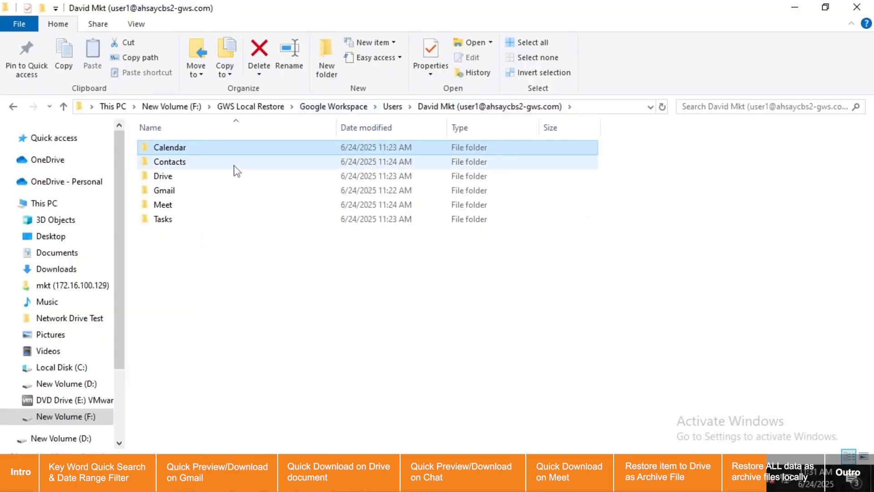
Load myContacts.vcf from the Contacts folder's System Defined Labels subfolder into SysTools vCard Viewer
double_click(234, 165)
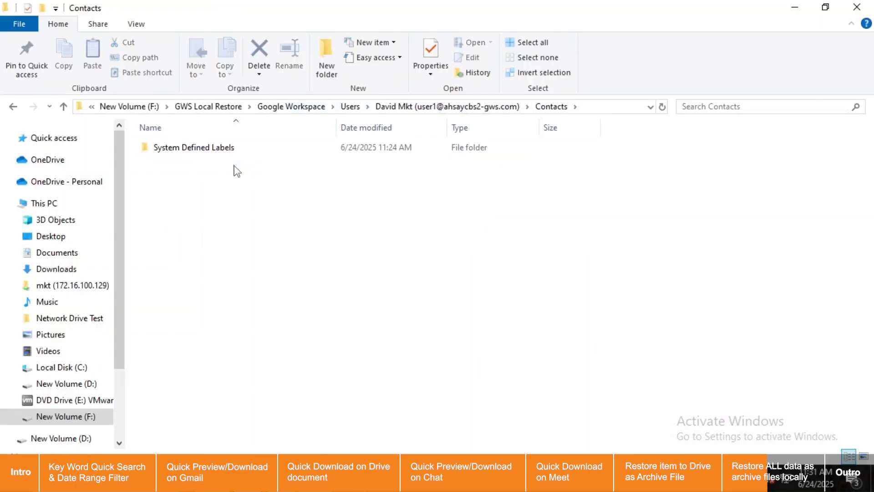
double_click(253, 149)
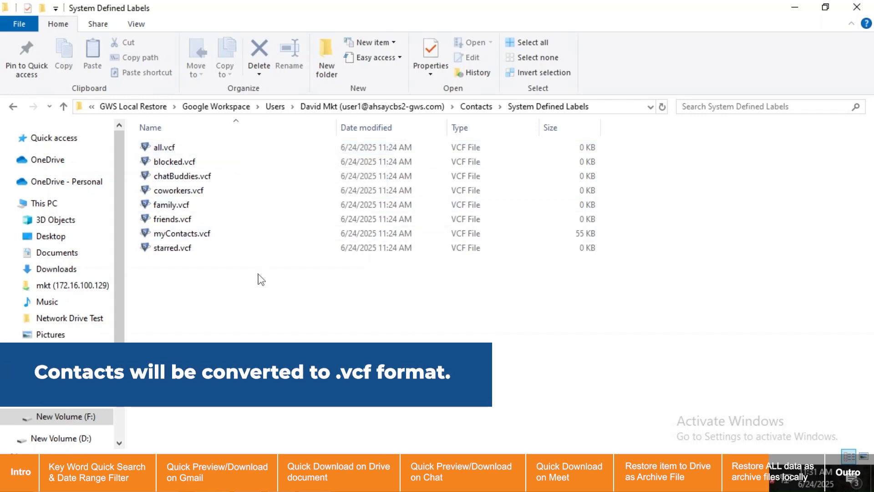
right_click(240, 234)
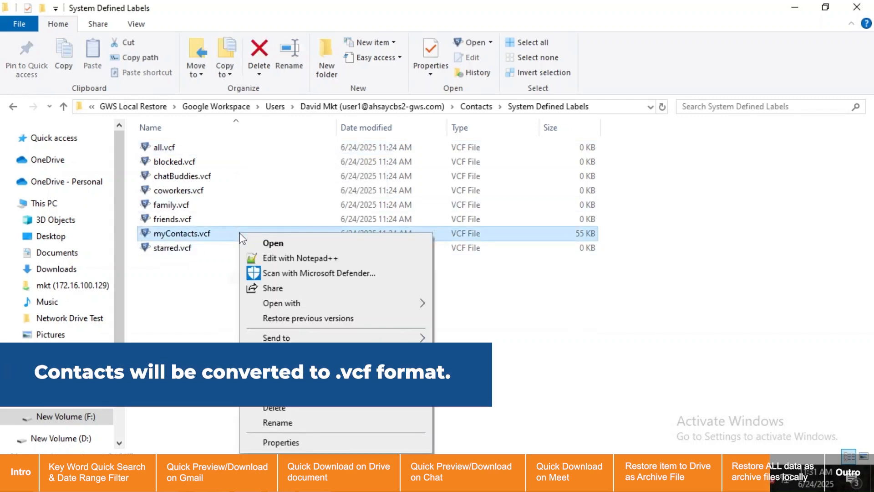
mouse_move(297, 302)
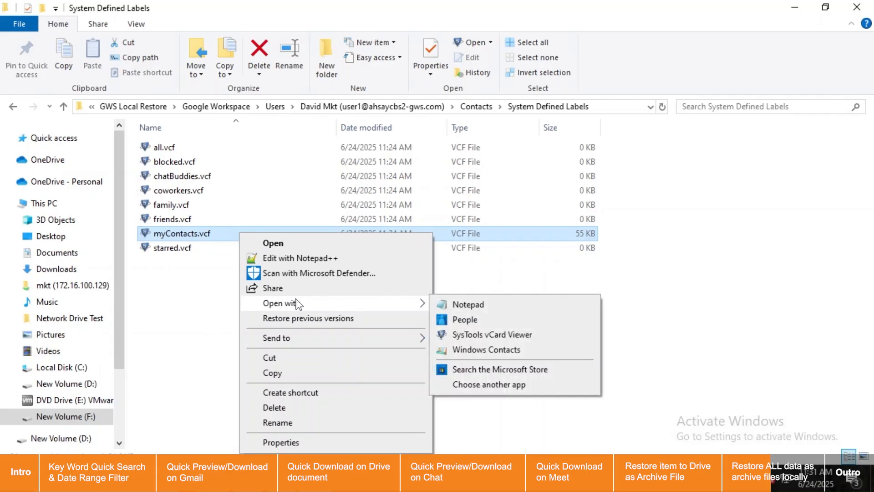
left_click(448, 334)
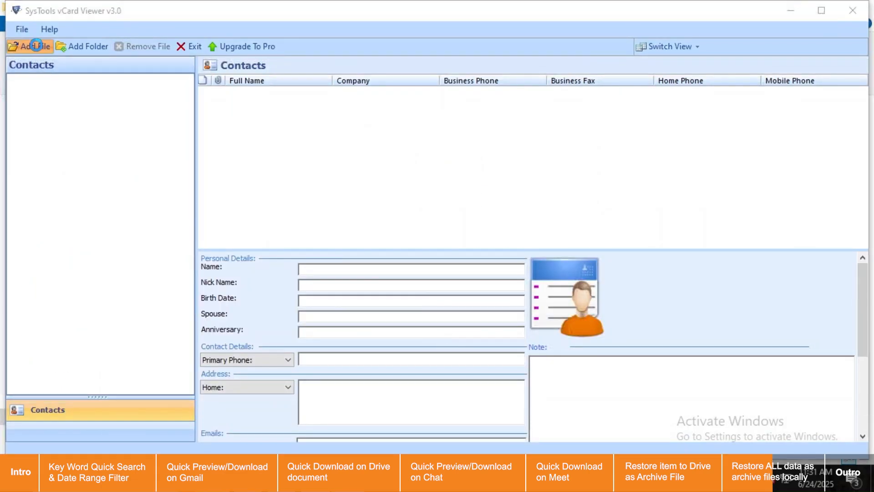
left_click(37, 46)
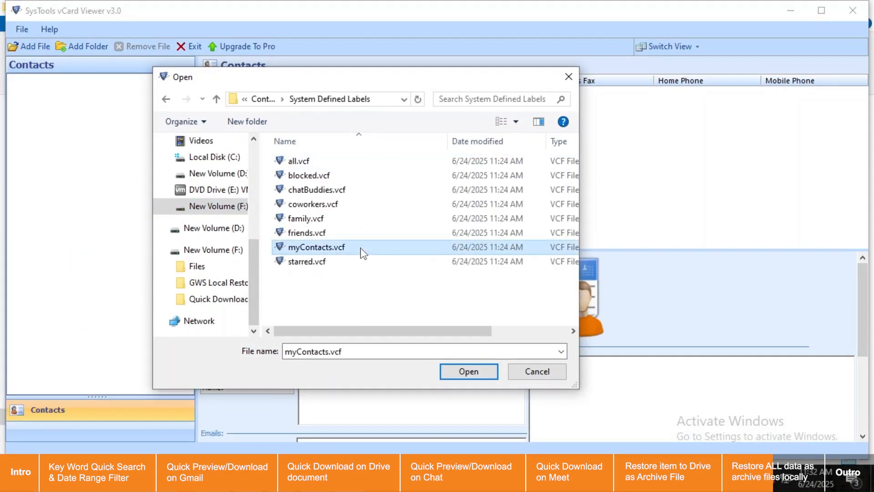
double_click(362, 249)
Display the contacts in myContacts.vcf and examine the details of the individual entries one after another
left_click(73, 95)
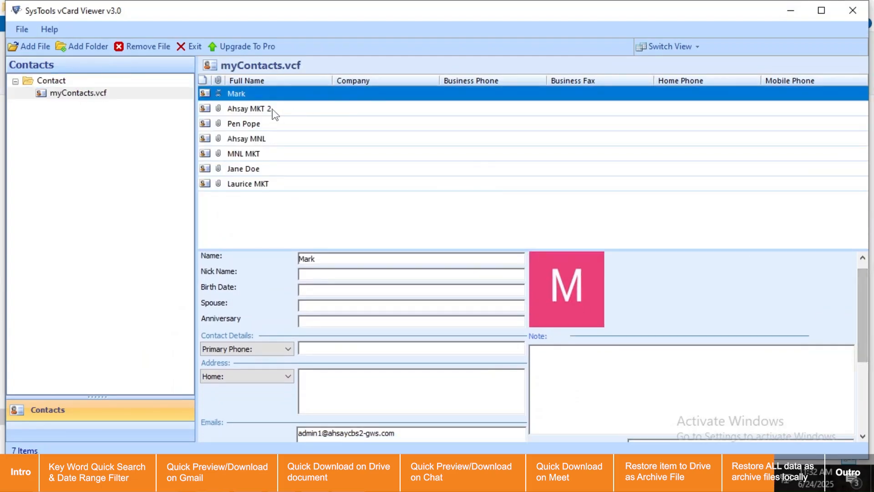
left_click(278, 127)
left_click(278, 138)
left_click(279, 153)
left_click(279, 169)
left_click(282, 185)
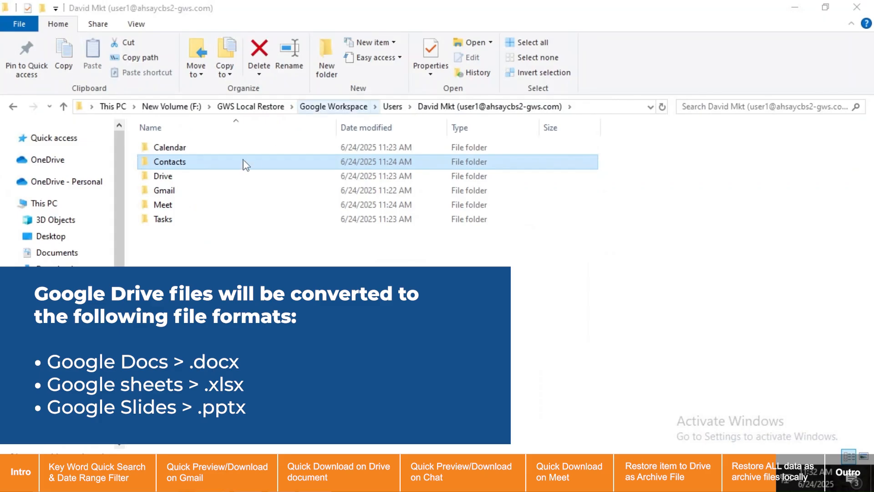
Look through the restored Drive folder and launch SysTools MBOX Viewer from the .mbox file in the Gmail folder
double_click(234, 178)
scroll(872, 244, "down", 2)
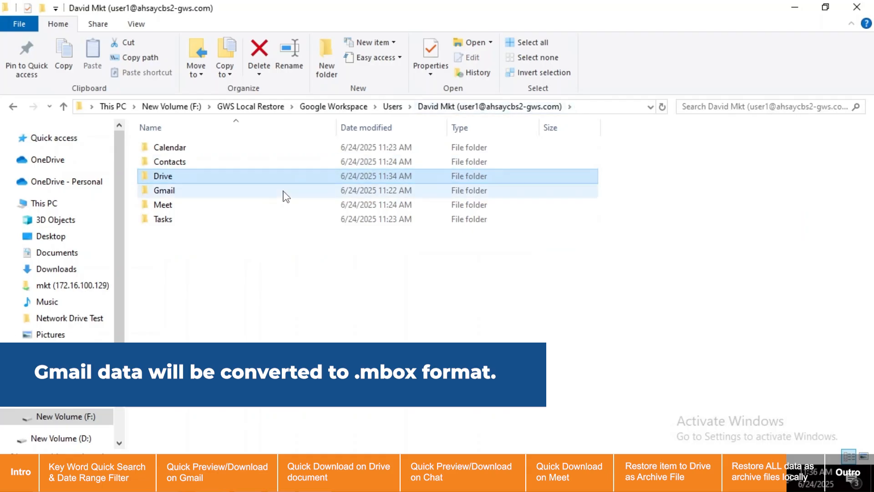
double_click(283, 191)
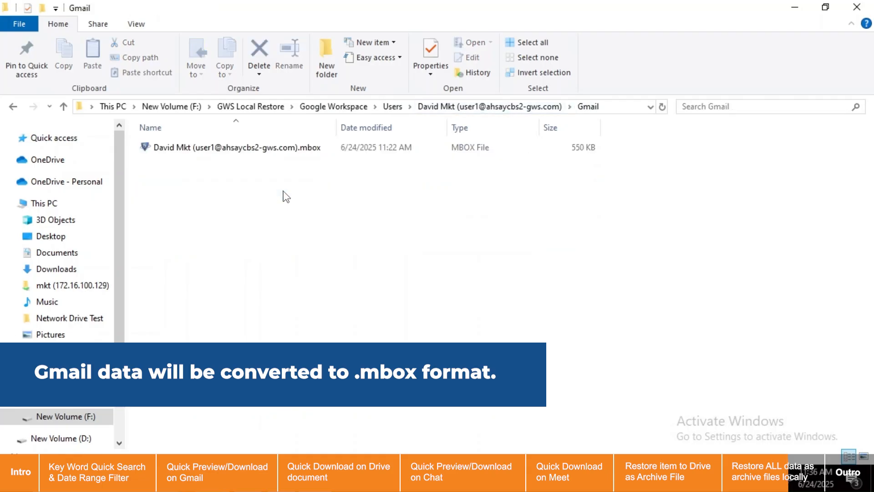
right_click(319, 148)
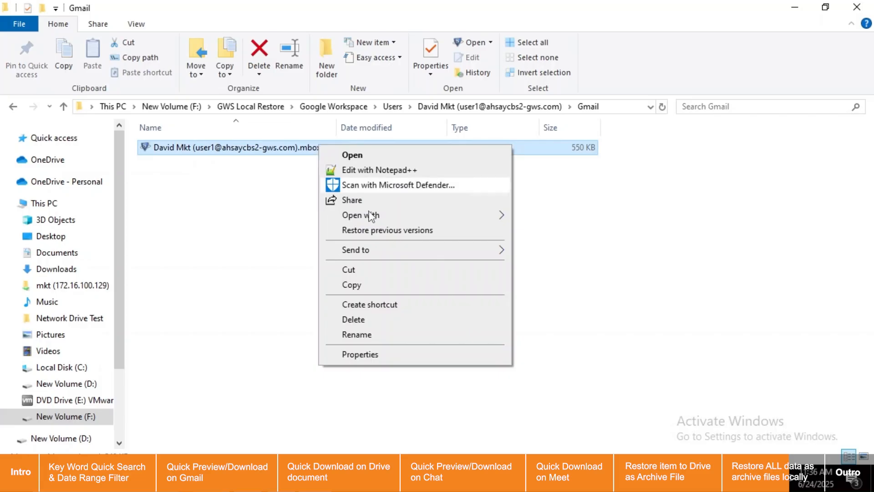
mouse_move(371, 216)
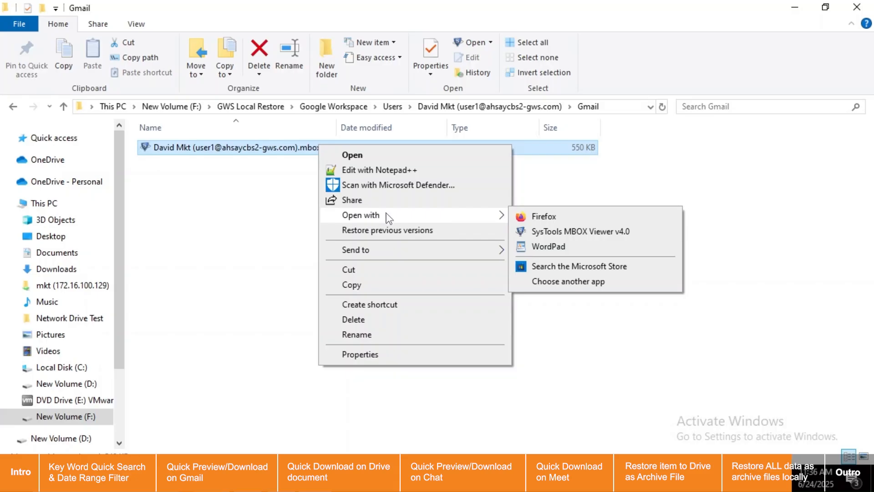
left_click(546, 231)
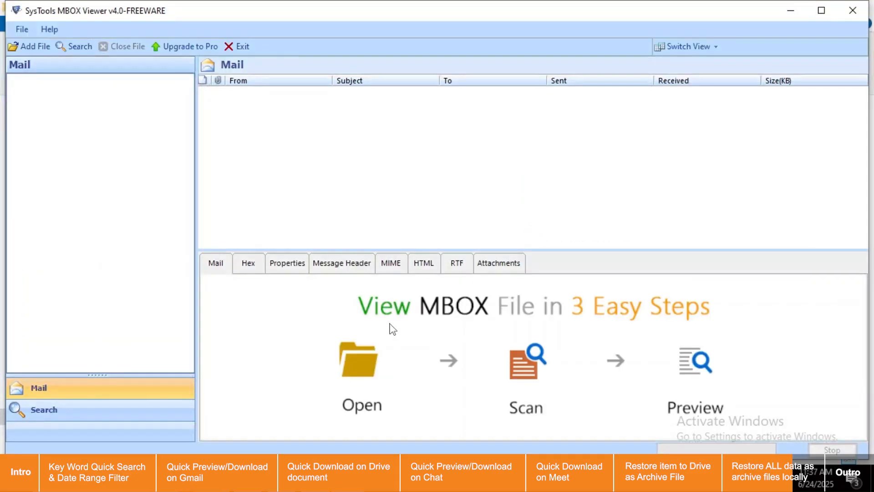
Load the restored user's .mbox file from the Gmail folder under F:\GWS Local Restore\Google Workspace\Users into the MBOX viewer
left_click(35, 46)
left_click(613, 371)
left_click(598, 221)
scroll(323, 329, "down", 3)
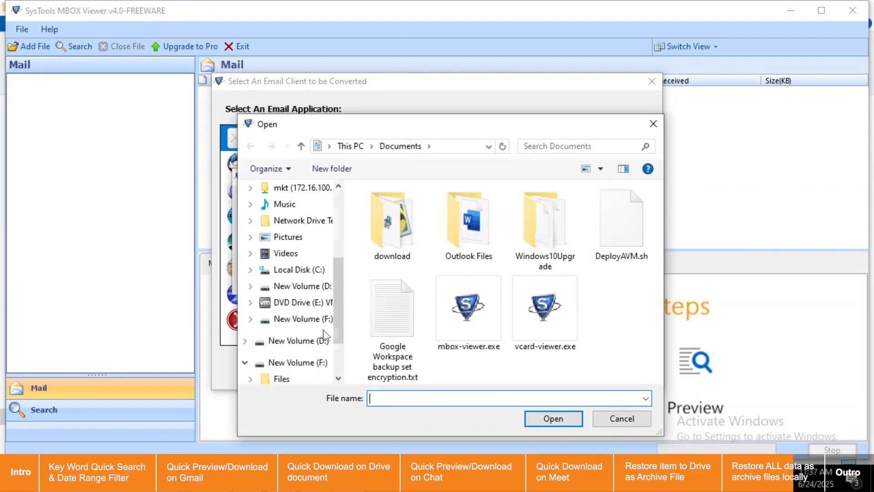
left_click(302, 319)
double_click(410, 226)
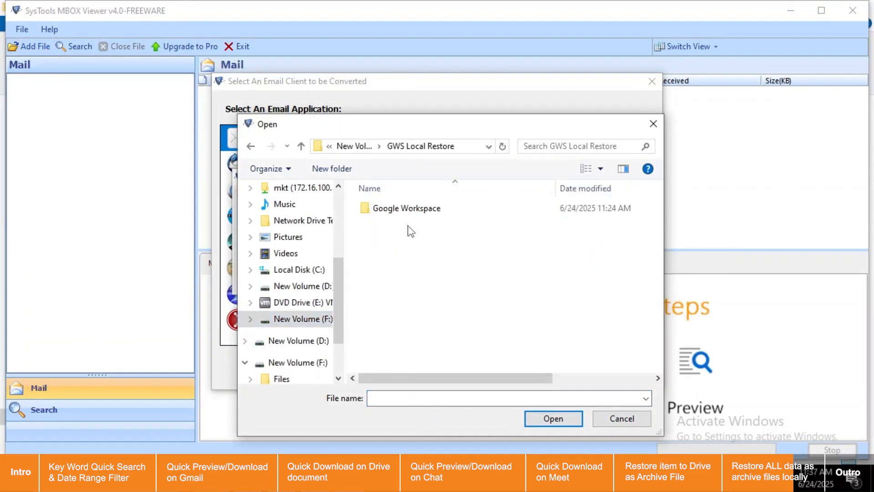
double_click(413, 210)
double_click(413, 211)
double_click(414, 210)
double_click(413, 272)
double_click(414, 211)
left_click(503, 279)
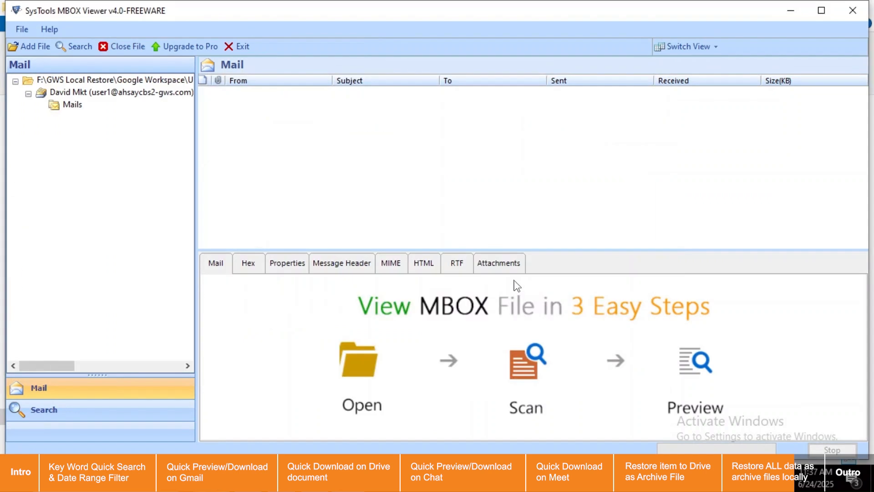
List the restored mails and read through the "Re: Monthly PPC Report and Adjustments" message, including its sender, recipient and attachment
left_click(74, 105)
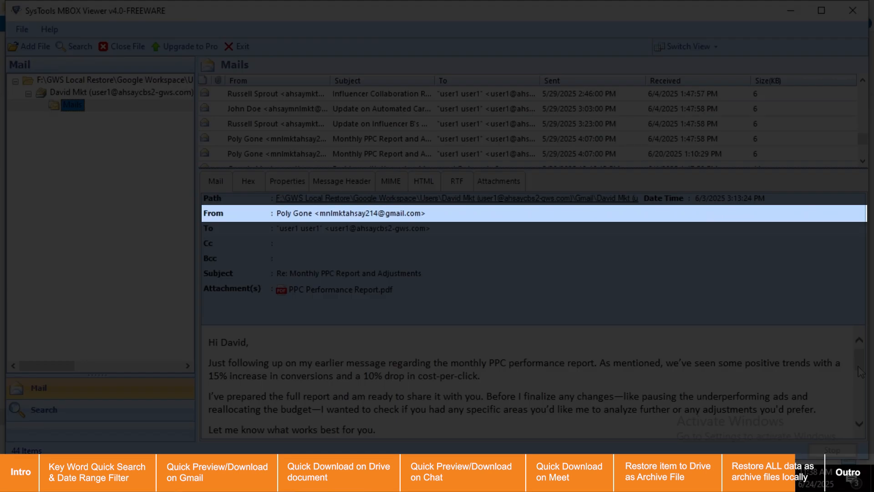
scroll(861, 386, "down", 1)
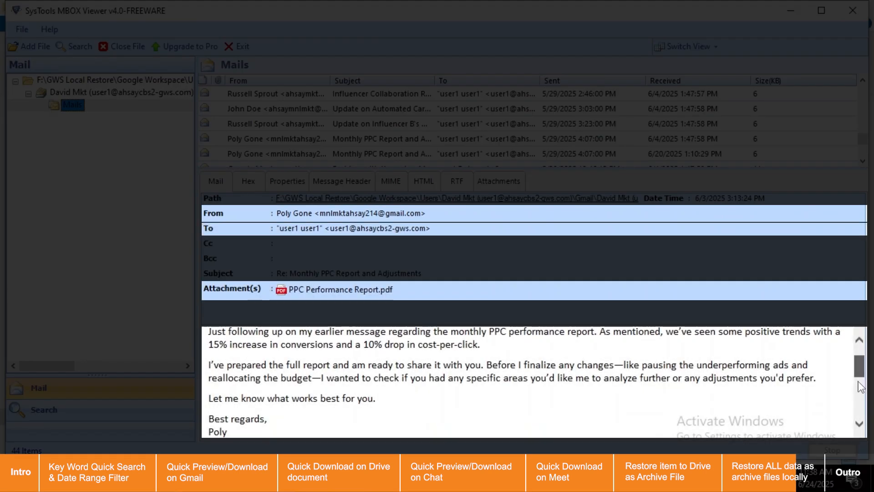
scroll(861, 386, "down", 4)
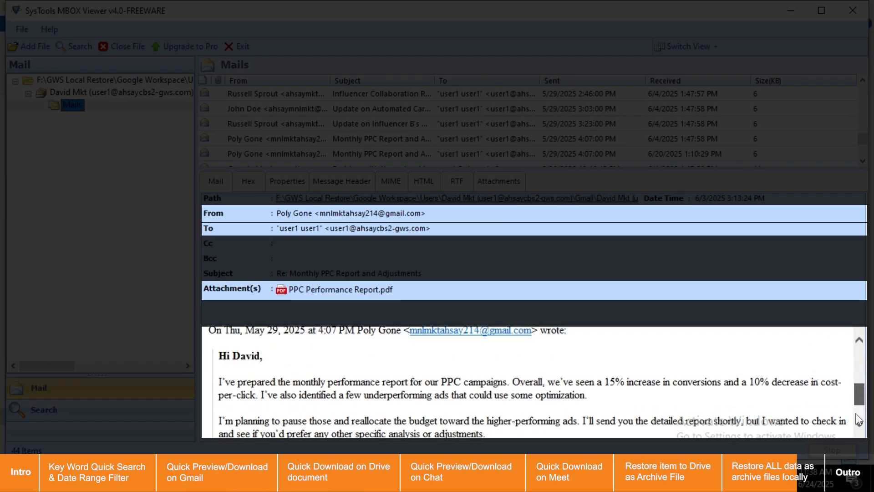
scroll(859, 419, "down", 2)
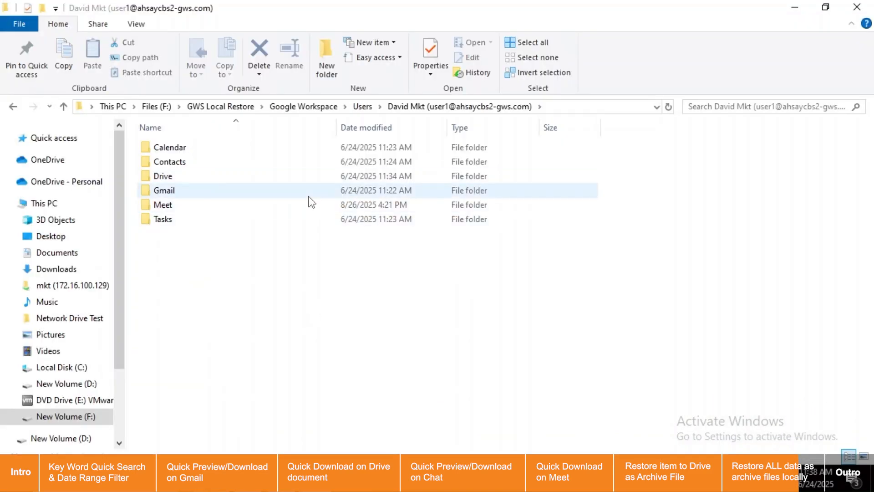
Open the .sbv chat transcript from the Chat Transcripts folder of the restored Meet folder dri-ypzn-buw
double_click(309, 207)
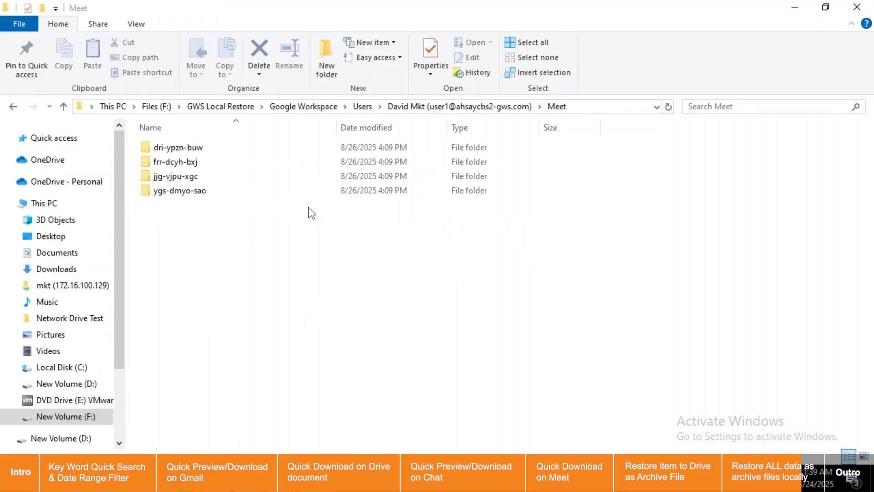
double_click(283, 149)
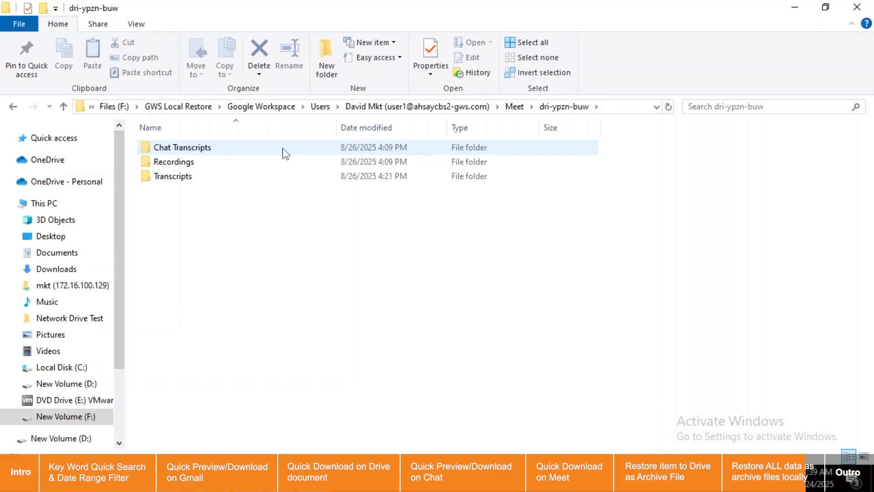
double_click(283, 149)
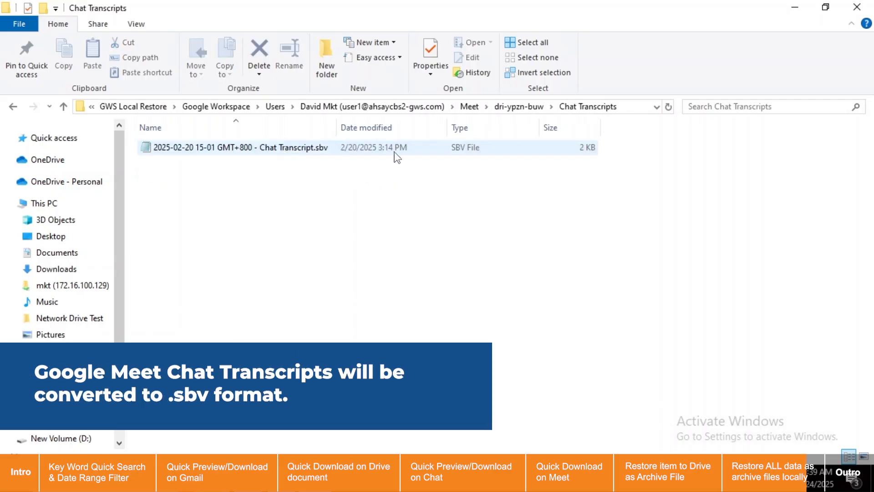
right_click(432, 153)
left_click(453, 221)
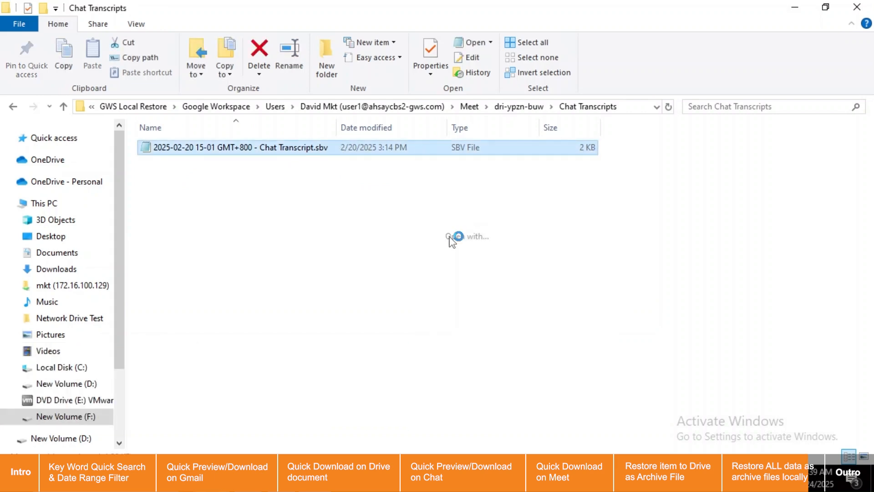
double_click(431, 180)
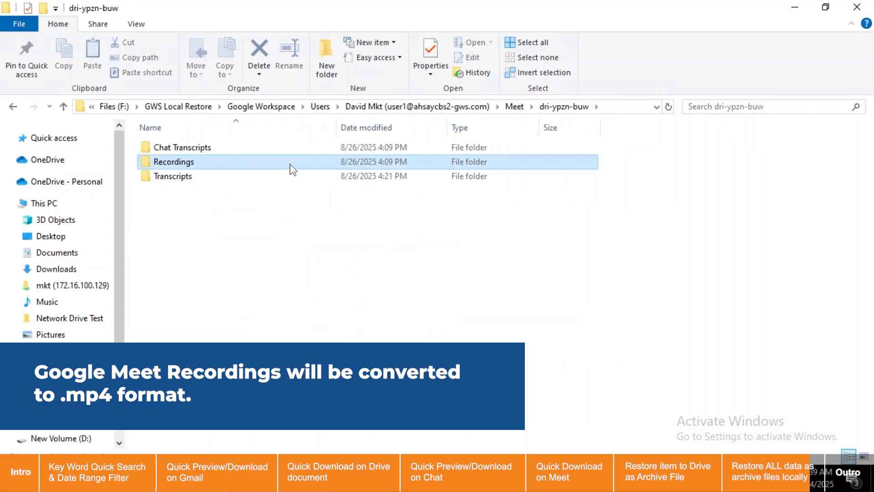
Open the .mp4 file in the meeting's Recordings folder and read through the Gemini notes document in its Transcripts folder
double_click(292, 165)
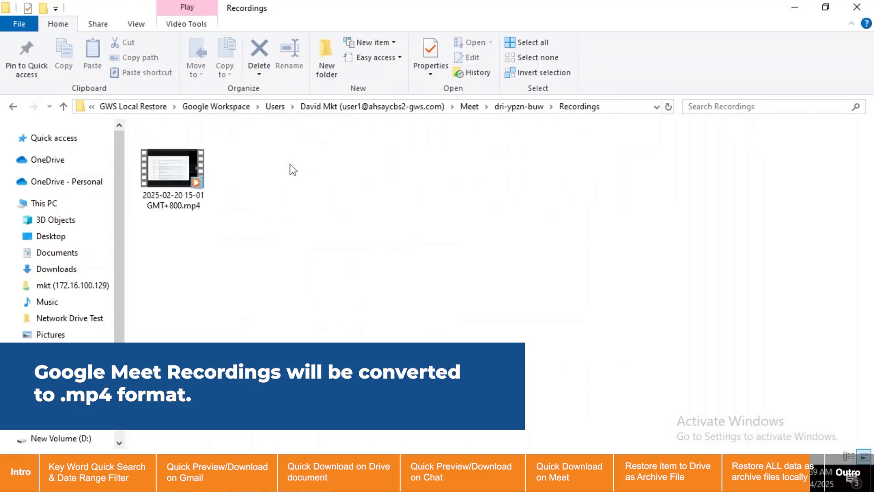
double_click(193, 162)
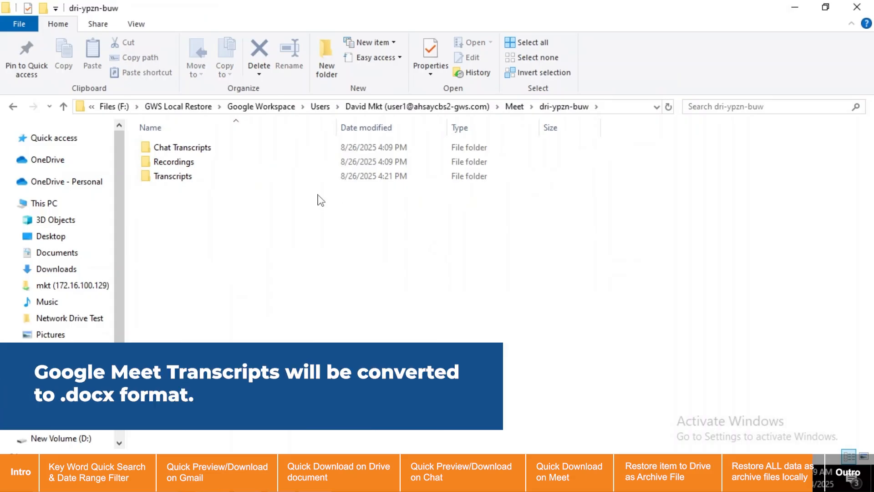
double_click(274, 177)
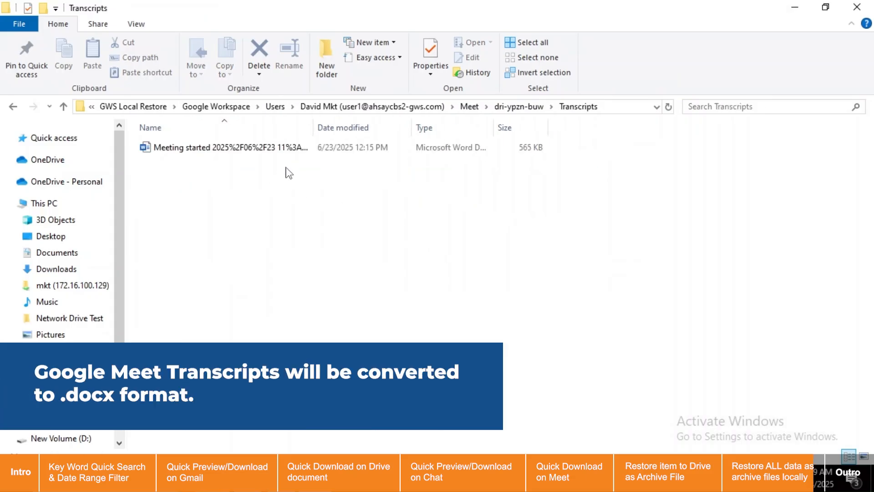
double_click(309, 152)
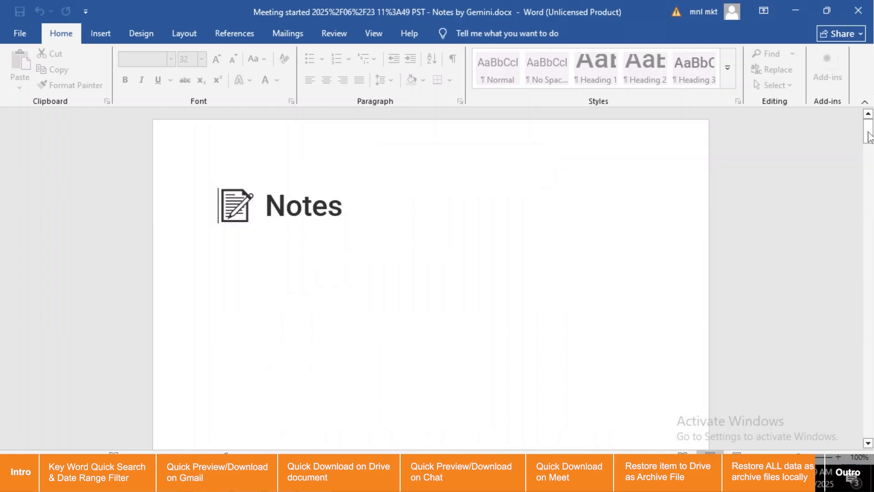
left_click_drag(868, 139, 855, 350)
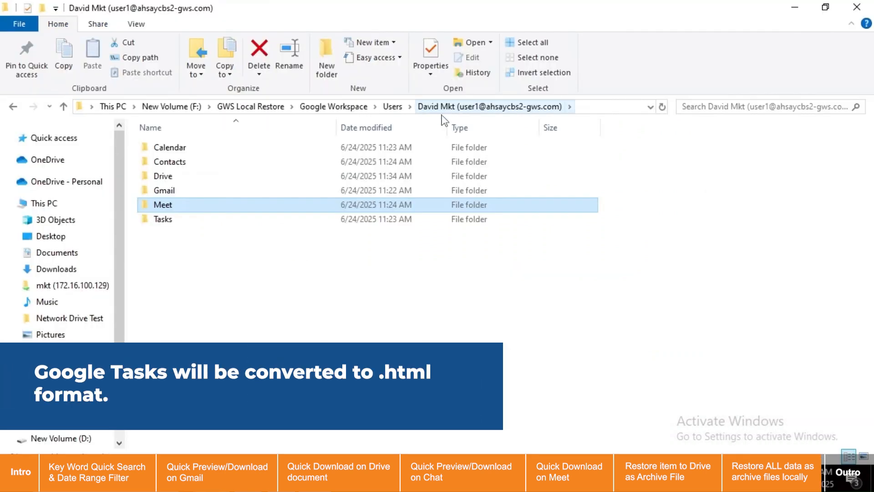
Open Tasks.html from the restored user's Tasks folder in the browser
double_click(265, 221)
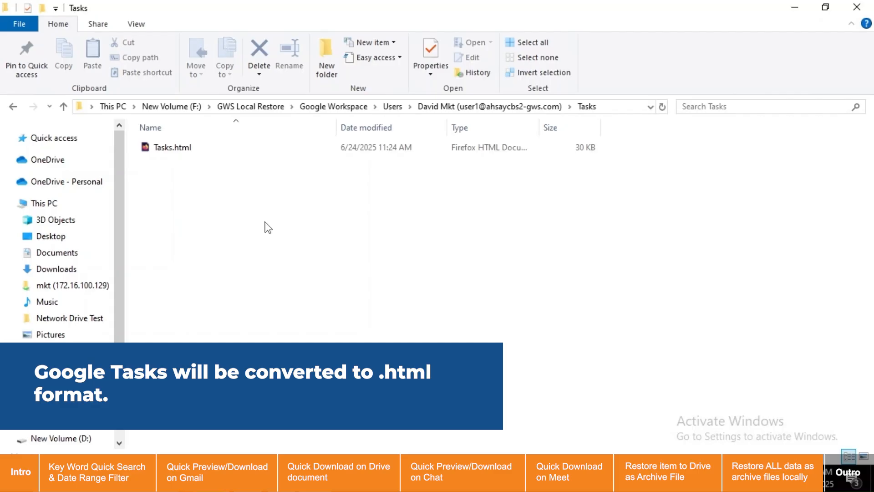
double_click(267, 150)
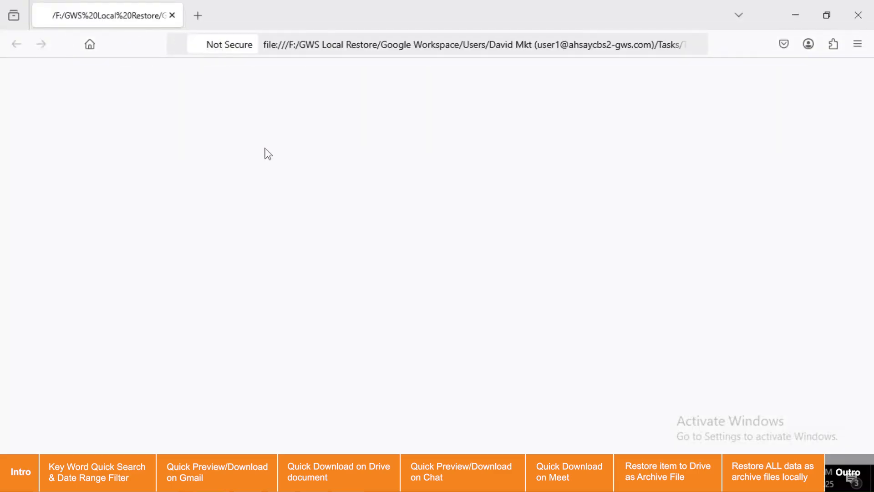